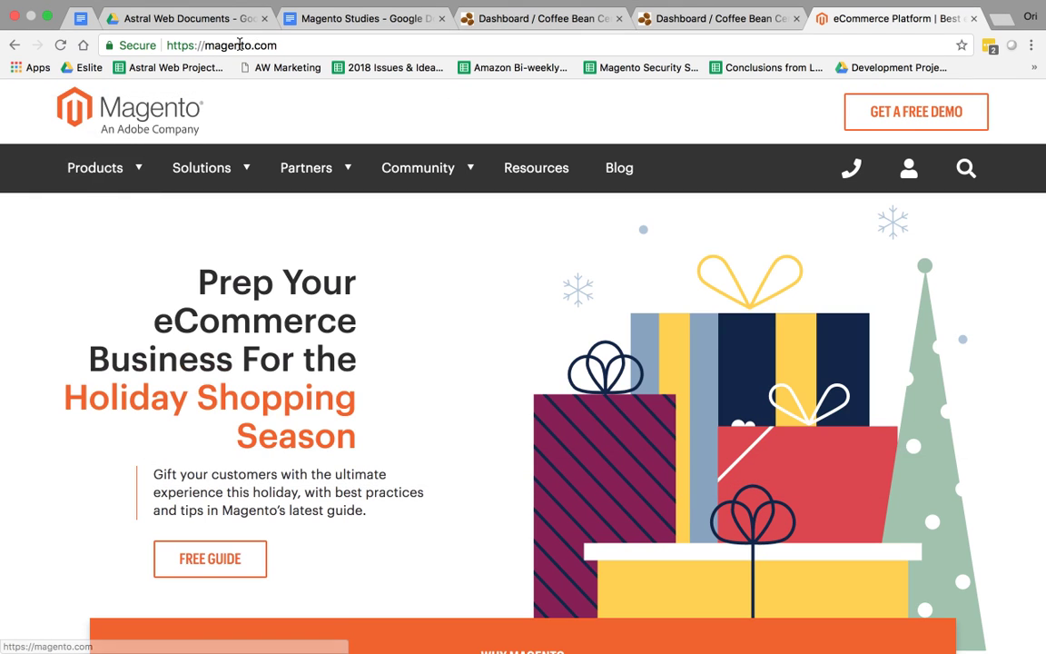
- Select the browser's web address, then return to the Magento page and bring up the Products menu
click(209, 45)
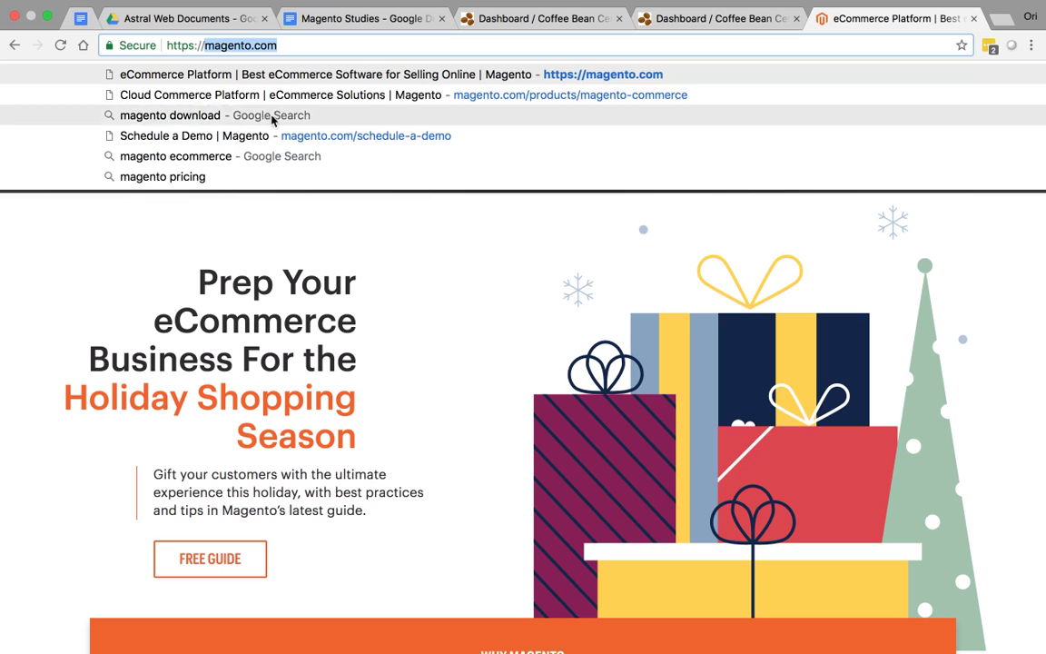
text(`)
click(87, 236)
mouse_move(89, 175)
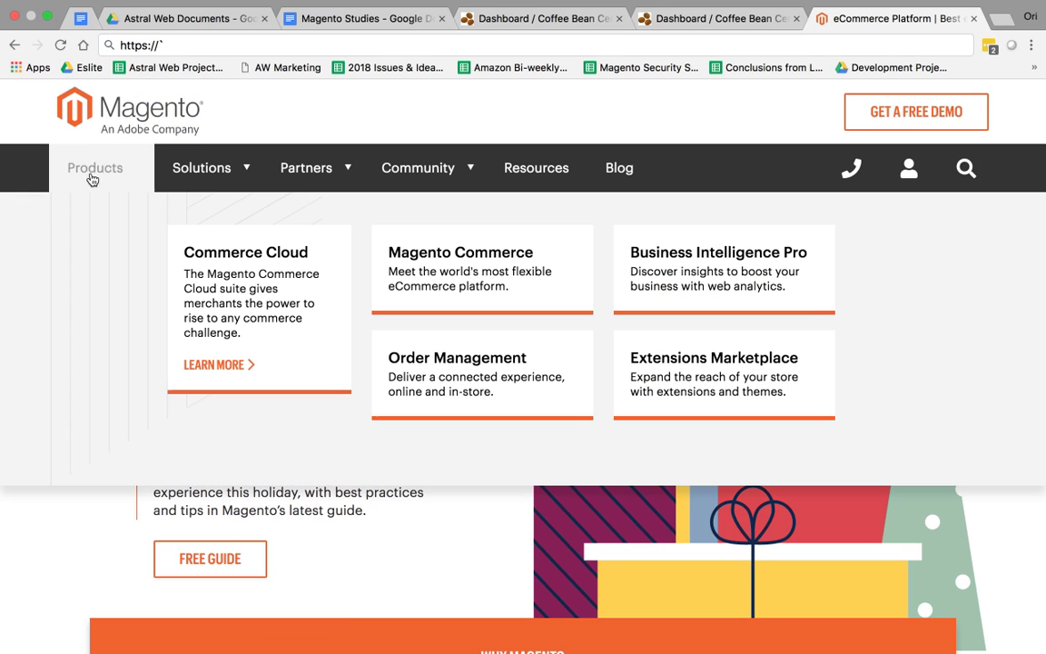
- Open the Magento Commerce product card and bring up the Products menu again
click(474, 266)
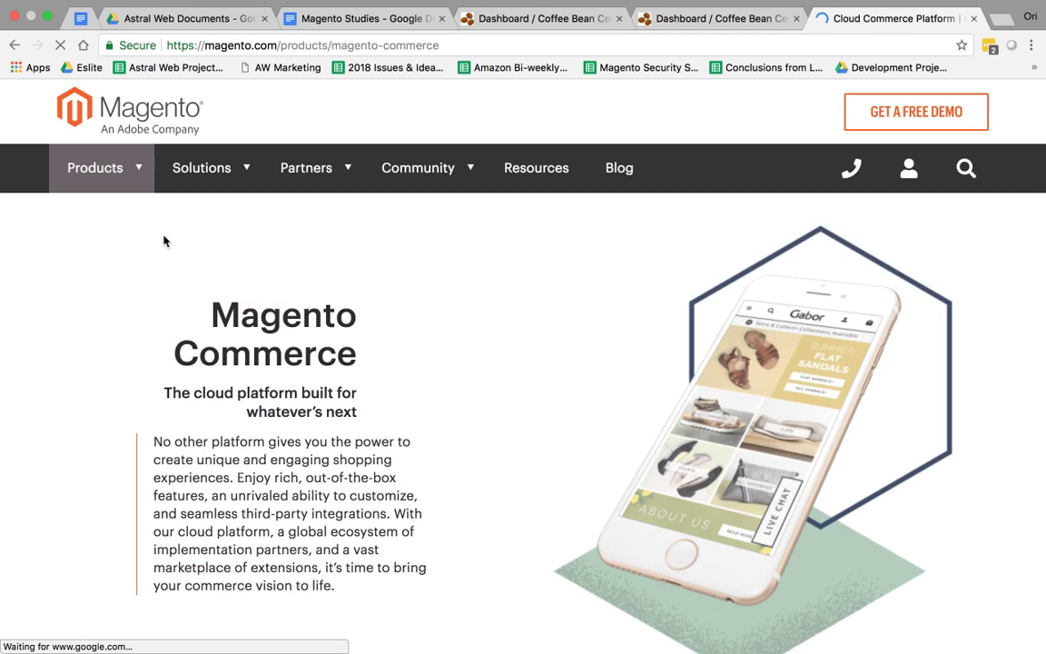
mouse_move(129, 174)
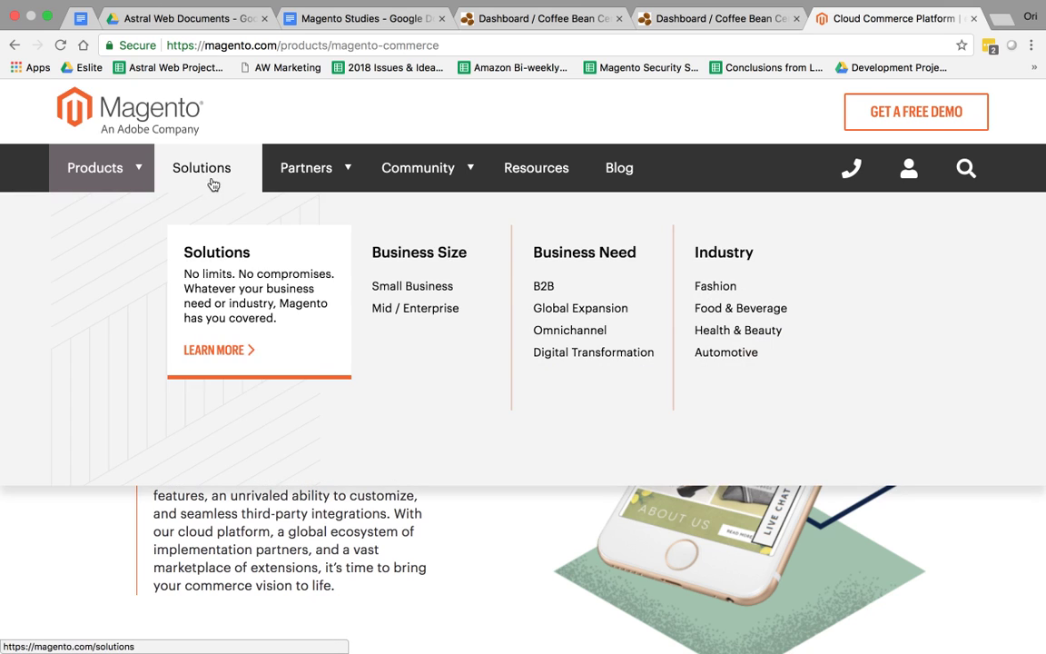
mouse_move(117, 176)
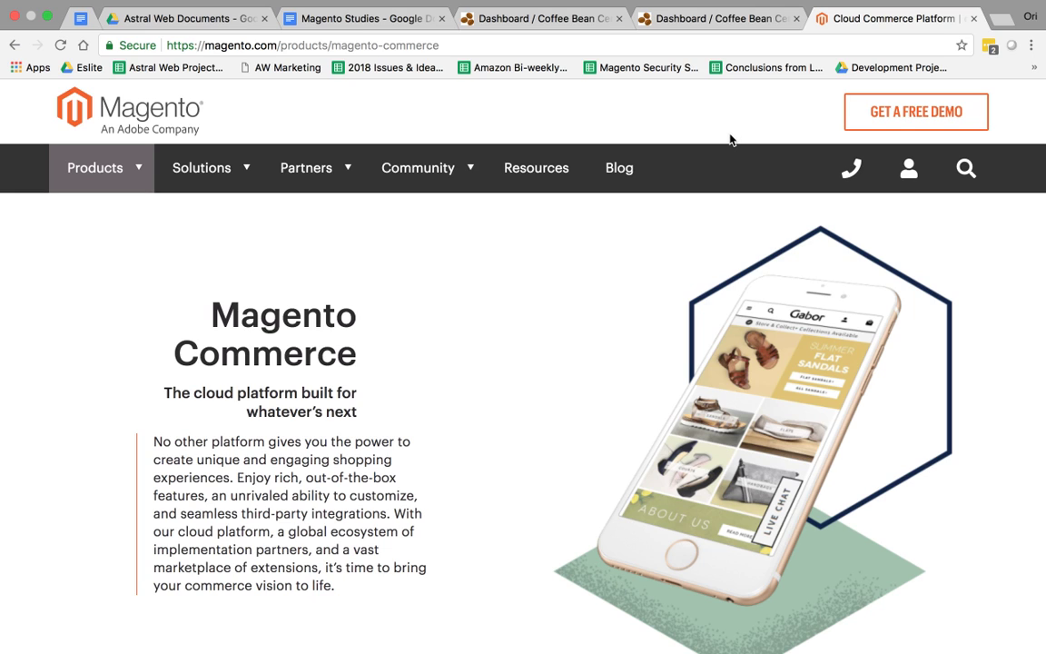
- Switch to the 'Dashboard / Coffee Bean' tab and scroll through its sales, last orders and bestsellers
click(712, 18)
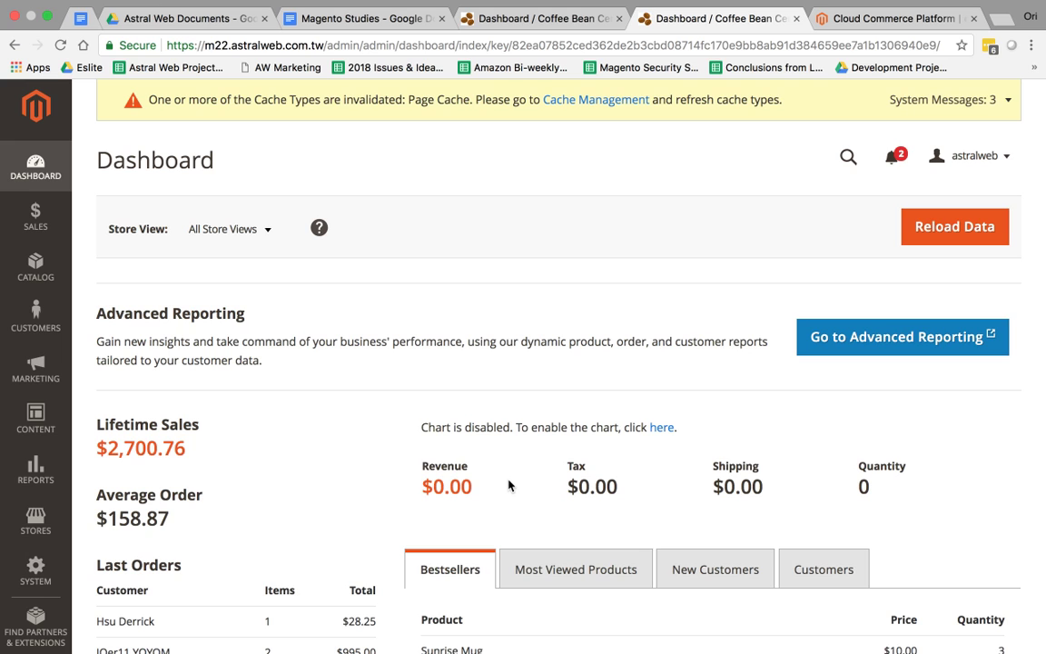
scroll(509, 485, down, 4)
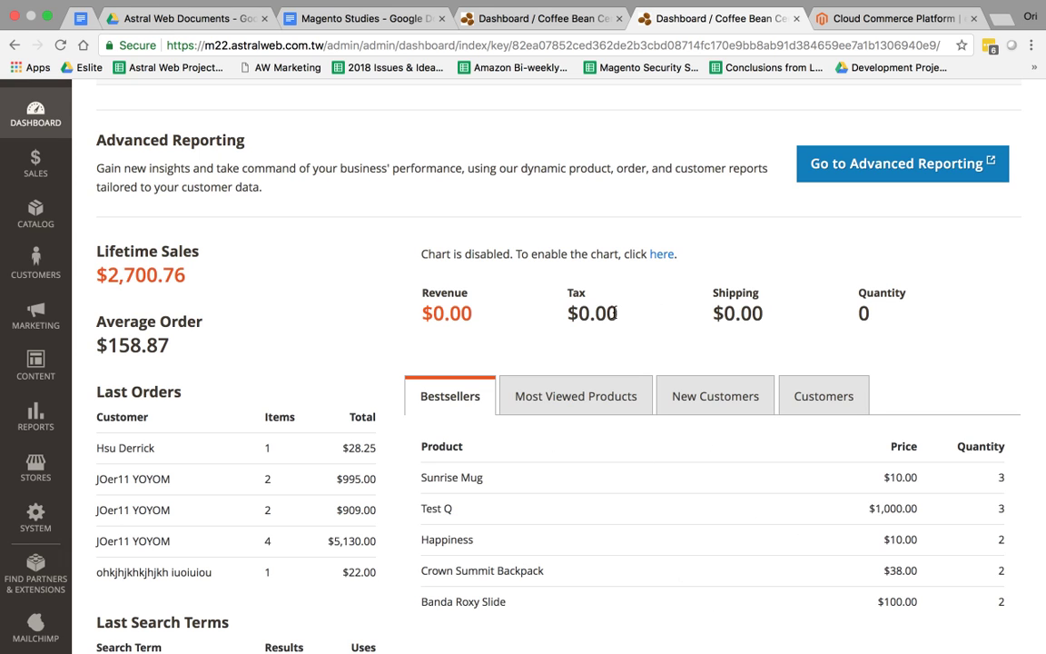
scroll(537, 338, up, 4)
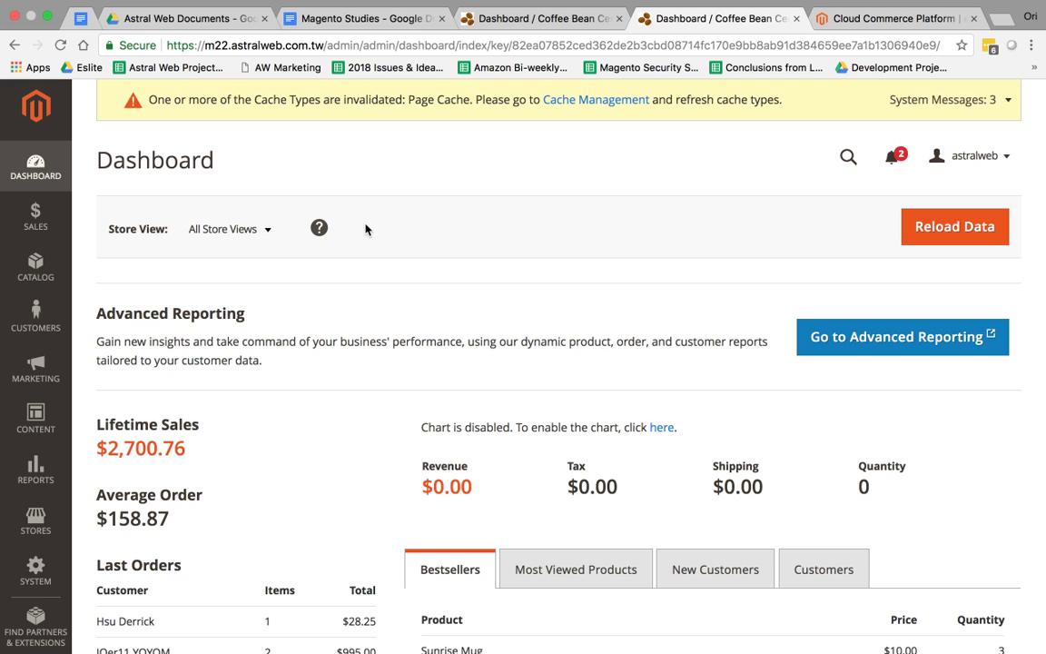
click(233, 231)
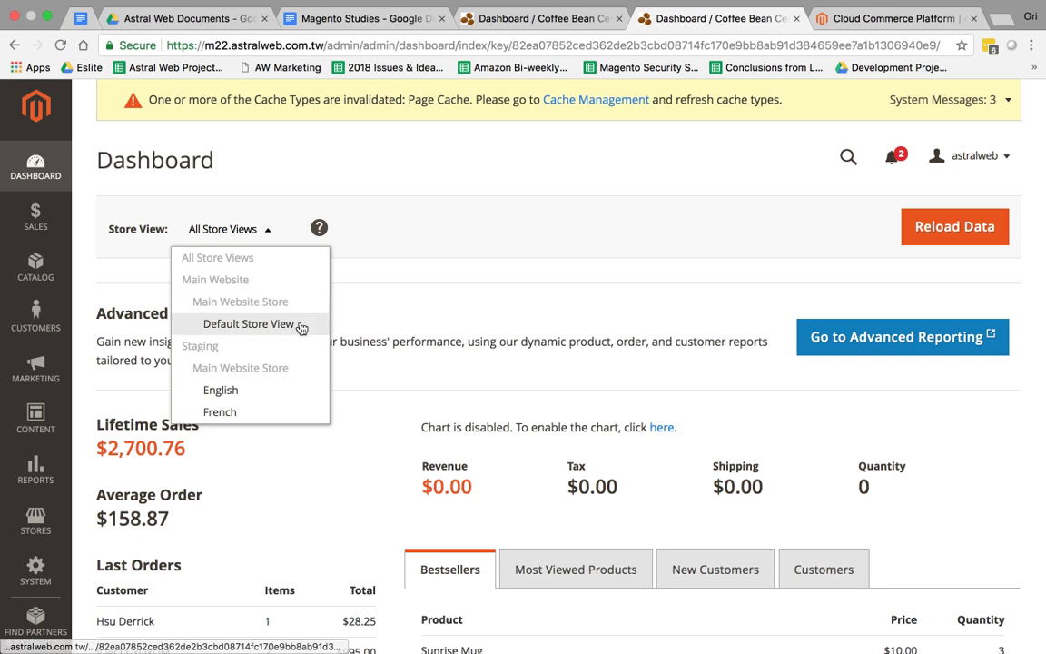
click(366, 257)
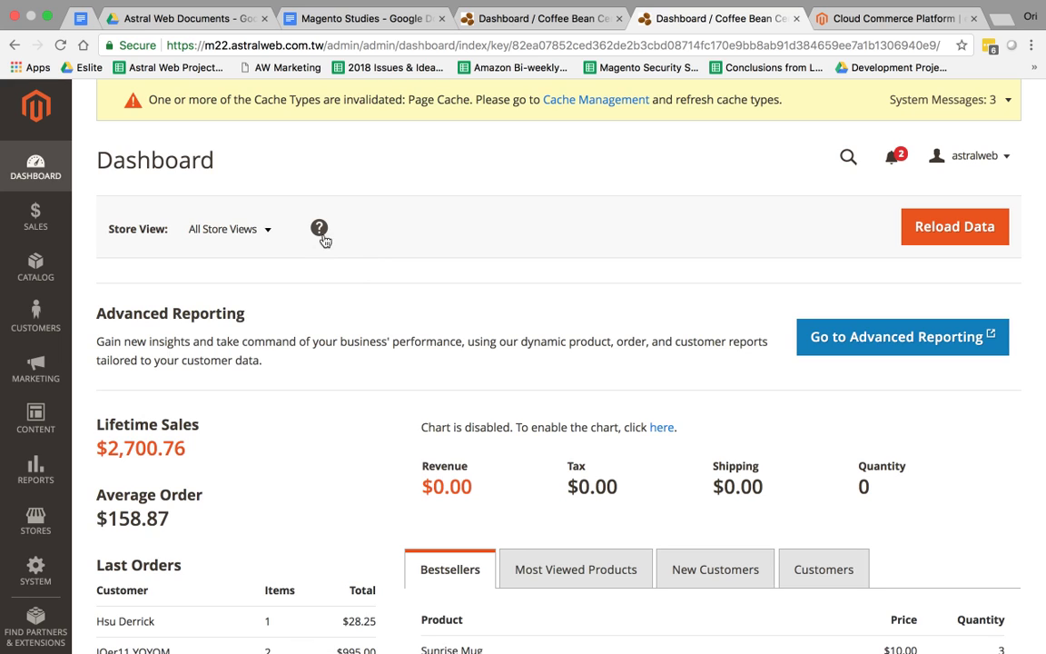
click(261, 232)
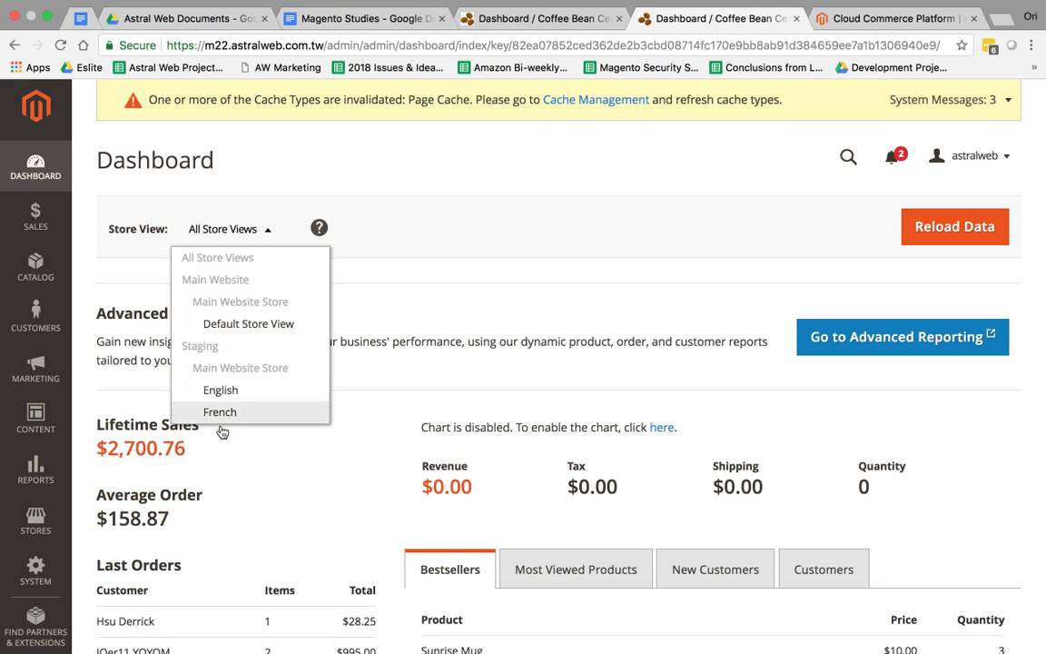
click(372, 222)
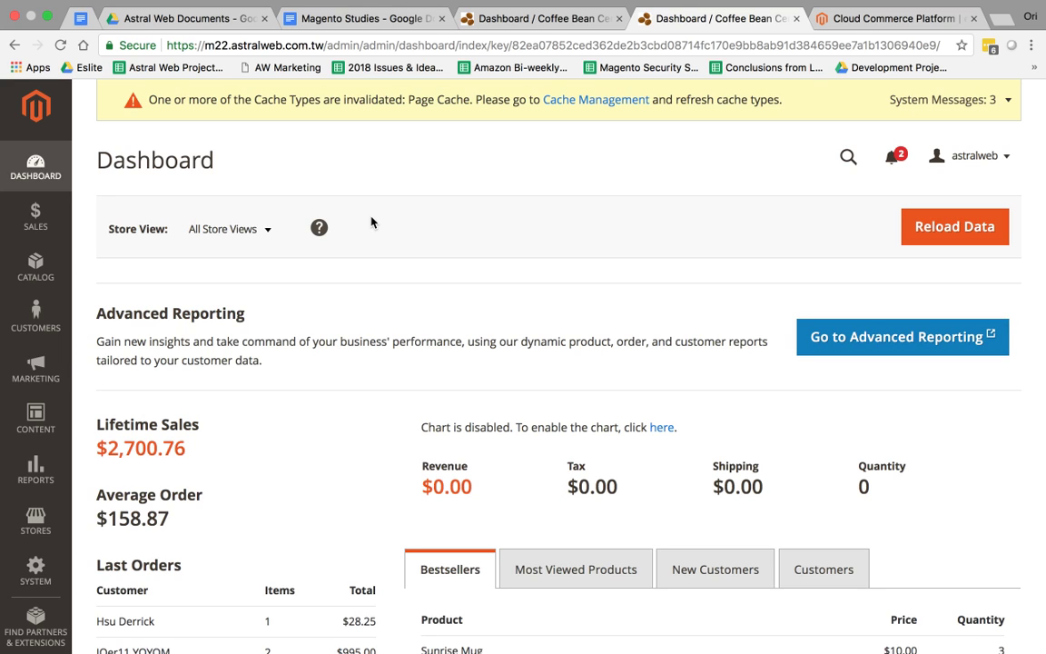
- Go to Sales > Orders and glance at the grid's column visibility options
click(43, 223)
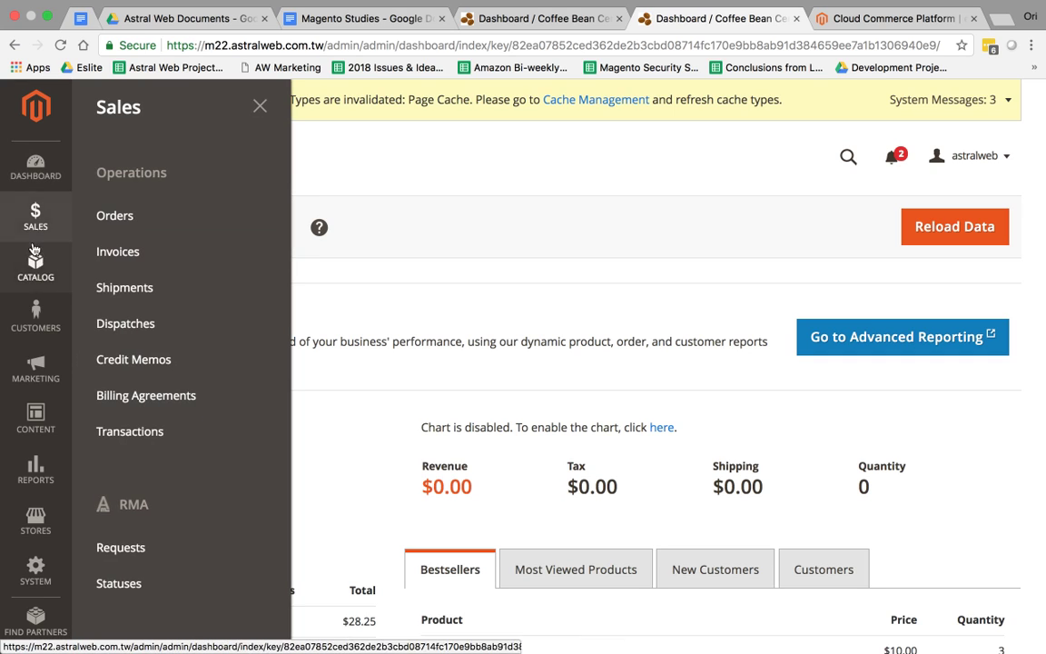
click(152, 217)
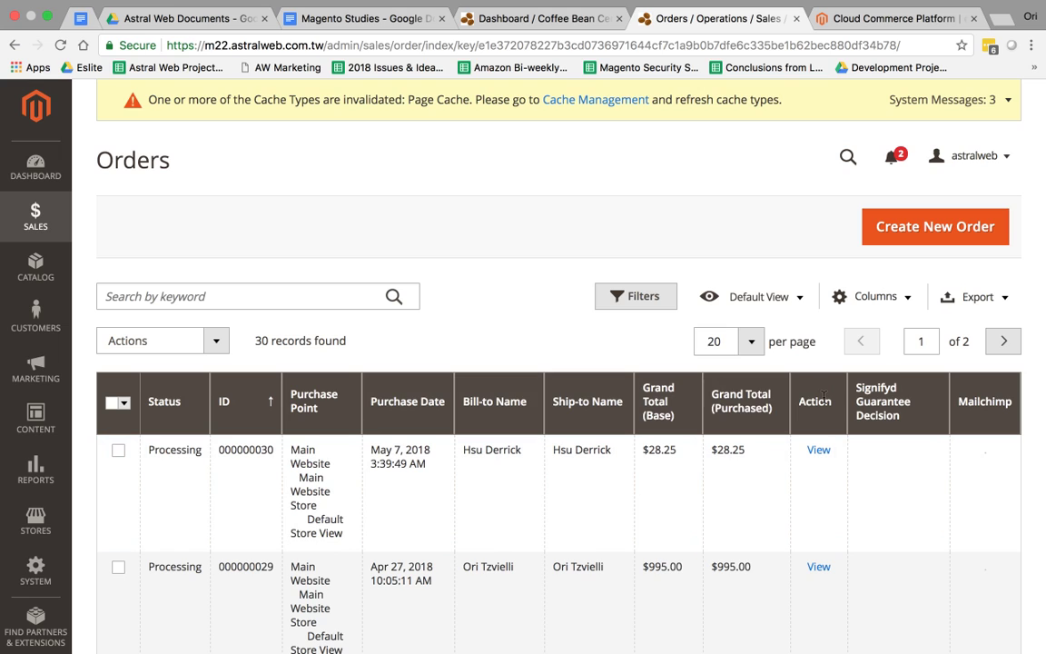
click(874, 305)
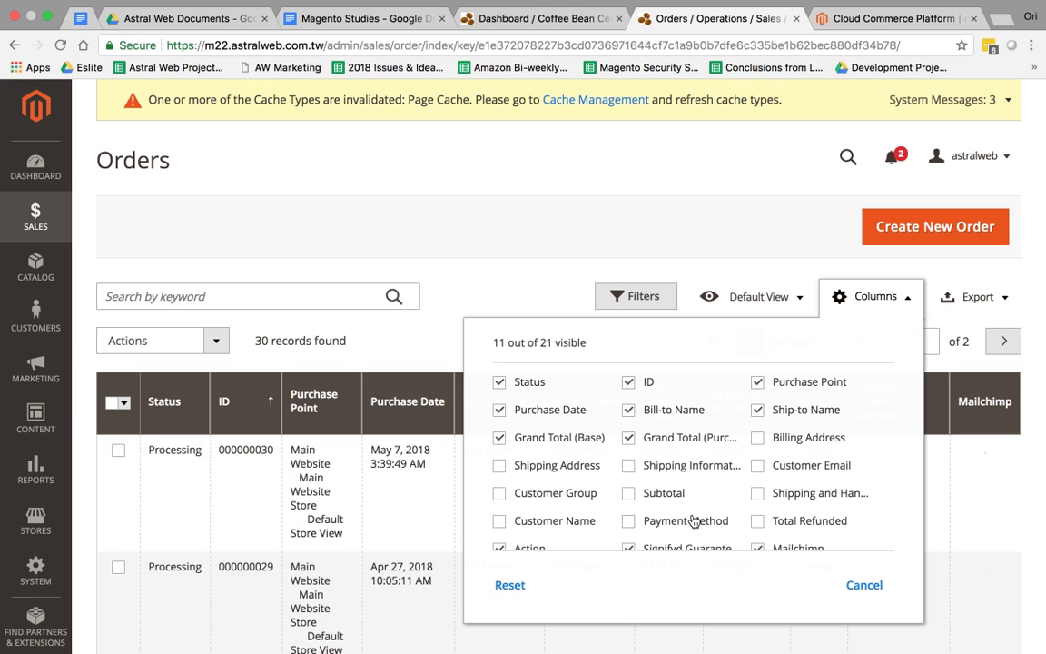
click(874, 305)
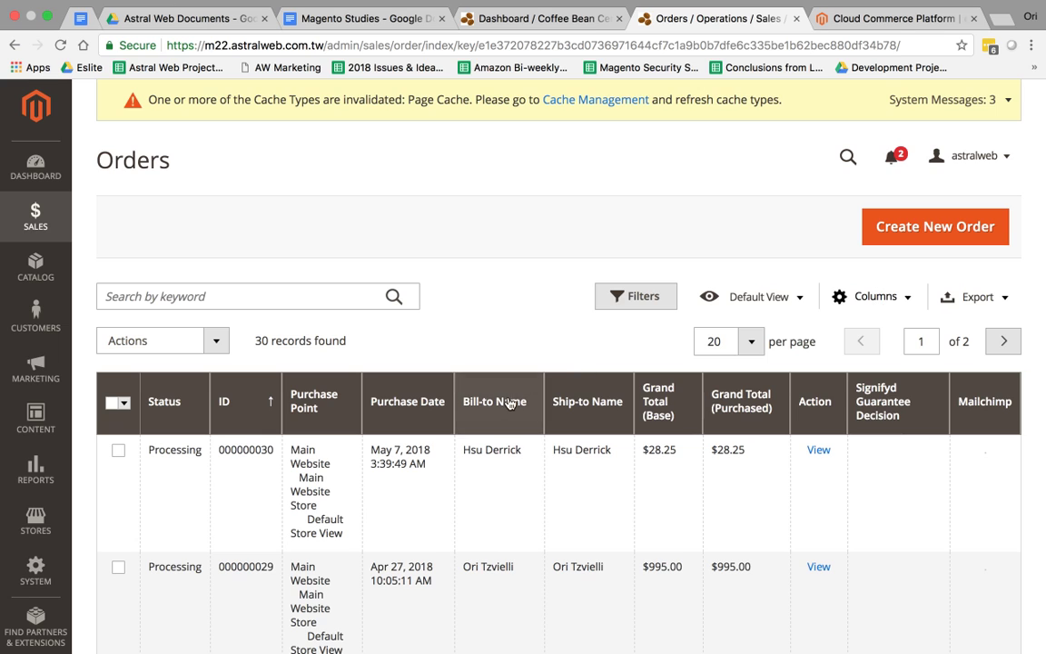
- Move the Bill-to Name column toward Purchase Date, then view order 000000030
drag(511, 385, 338, 390)
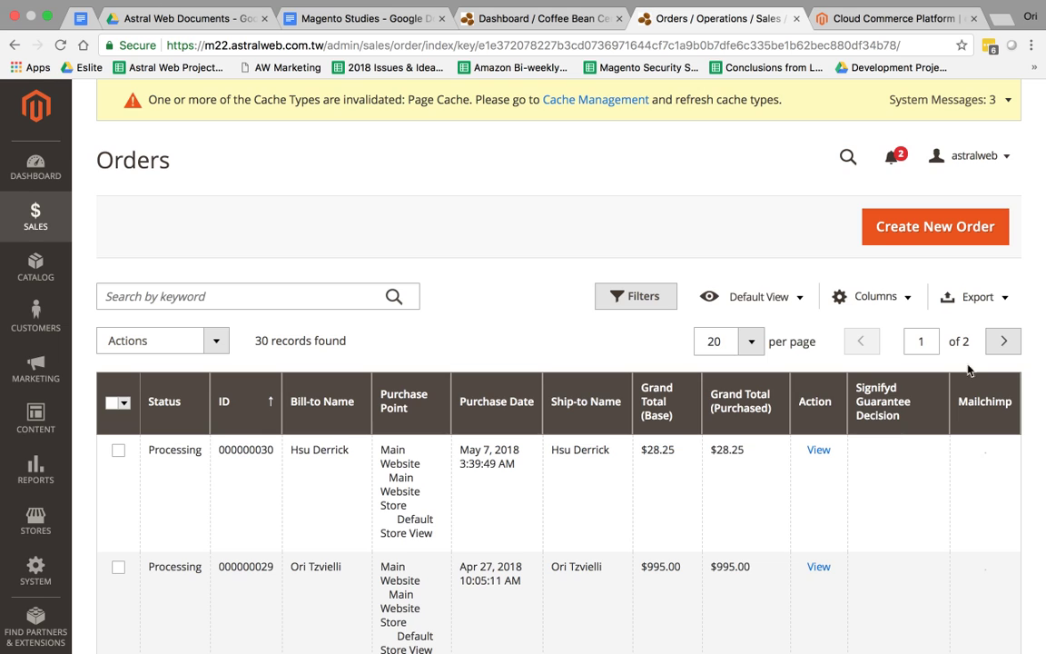
scroll(681, 427, down, 2)
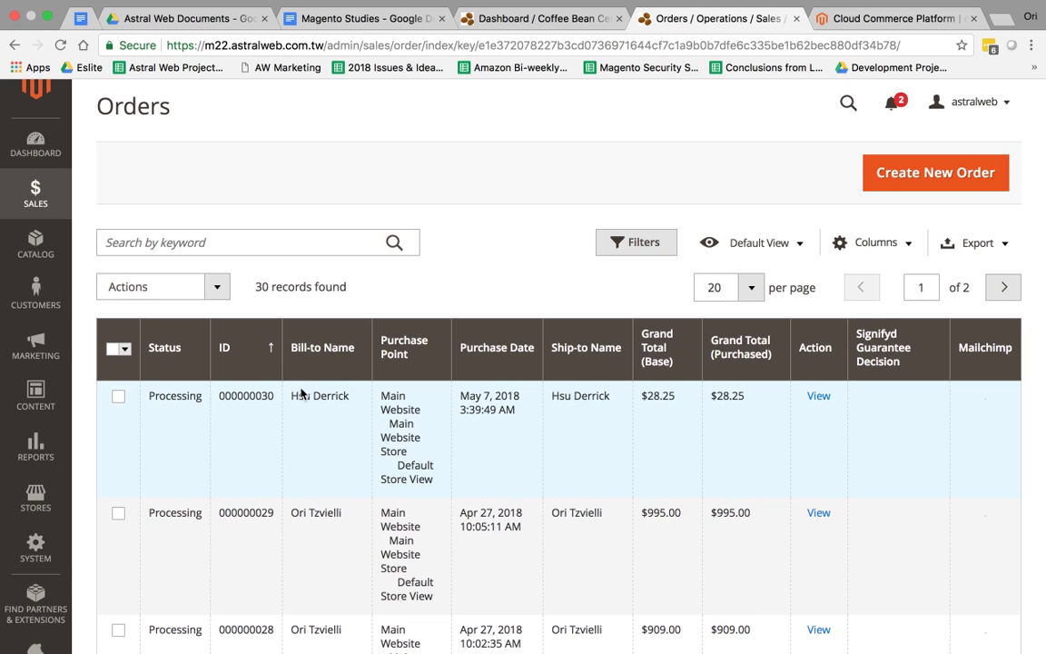
click(819, 397)
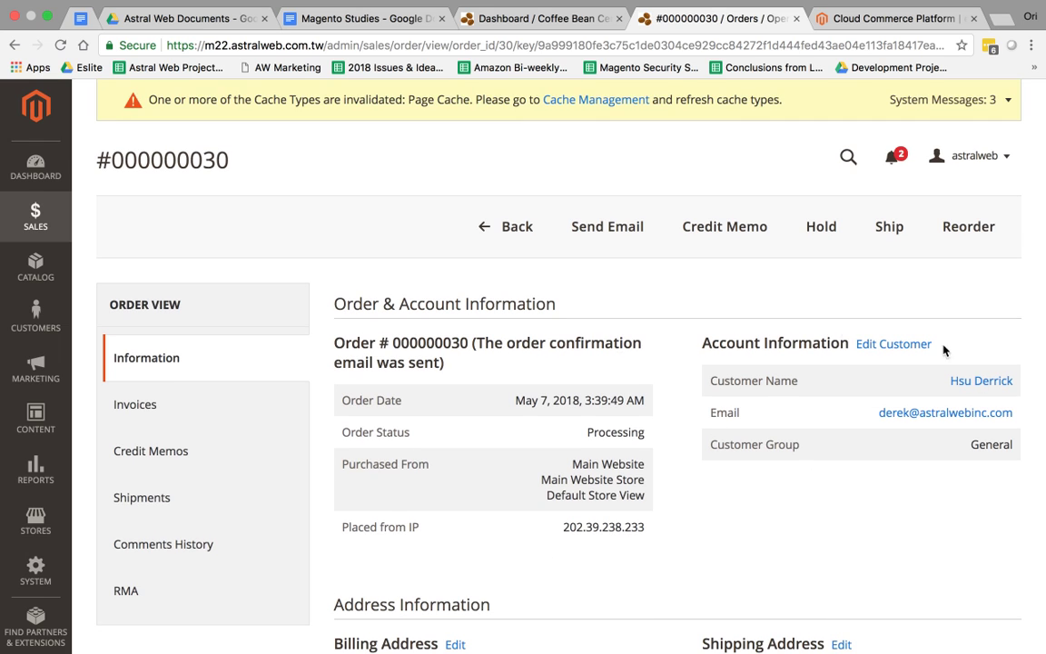
- Scroll through order 000000030's addresses, payment and shipping method, items and totals, then back up
scroll(758, 531, down, 5)
scroll(753, 536, down, 5)
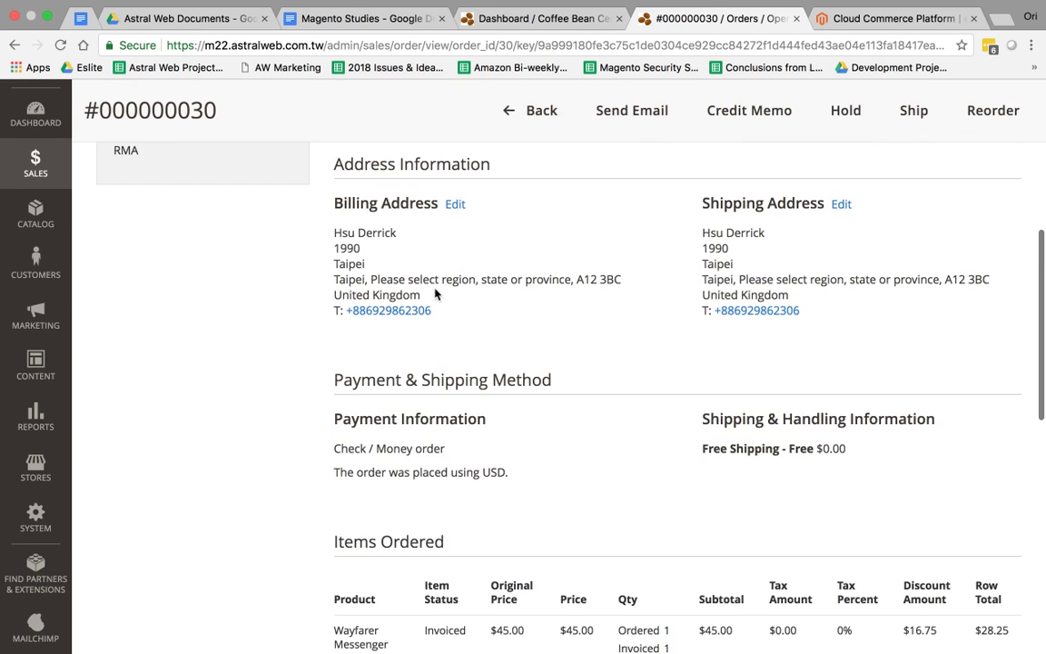
scroll(625, 380, down, 3)
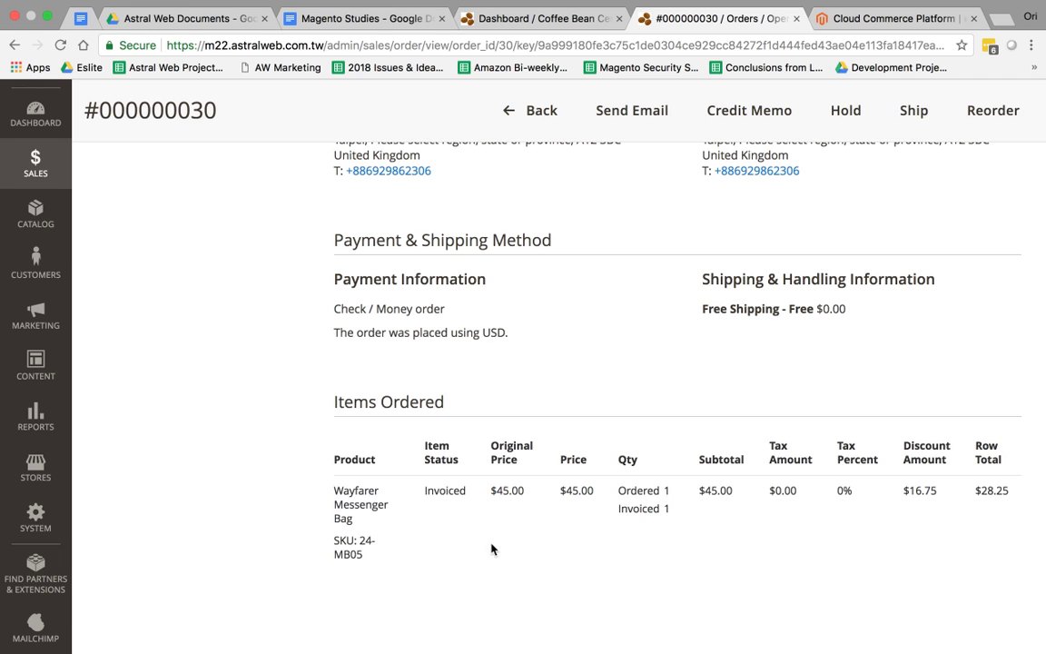
scroll(735, 498, down, 2)
scroll(735, 498, down, 5)
scroll(614, 363, up, 20)
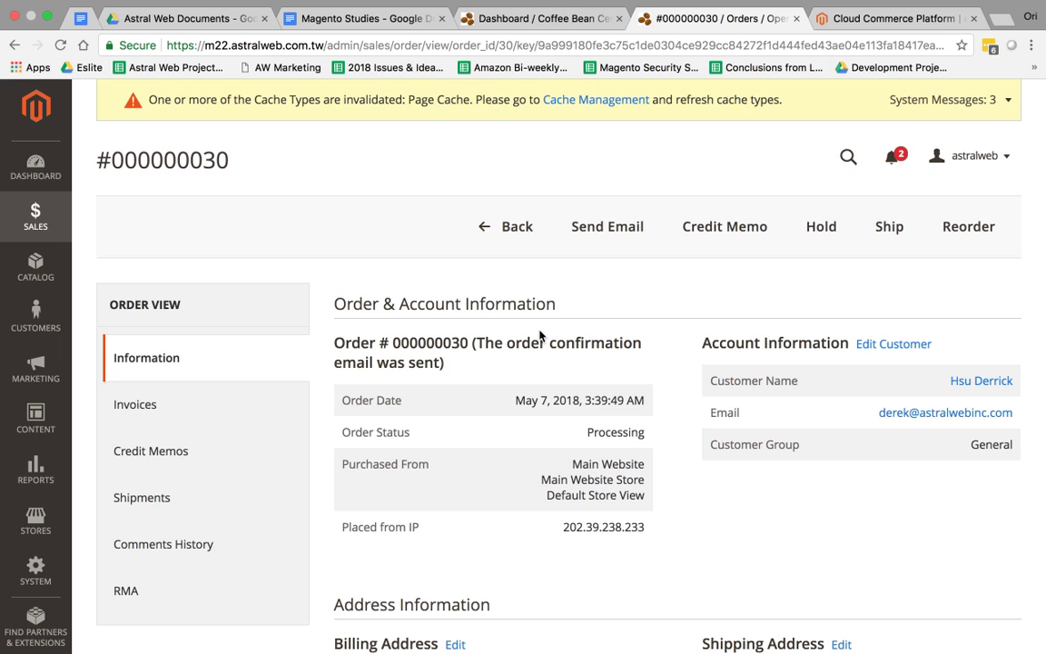
- Open the Sales flyout, then switch to the Catalog flyout listing Products and Categories
click(38, 227)
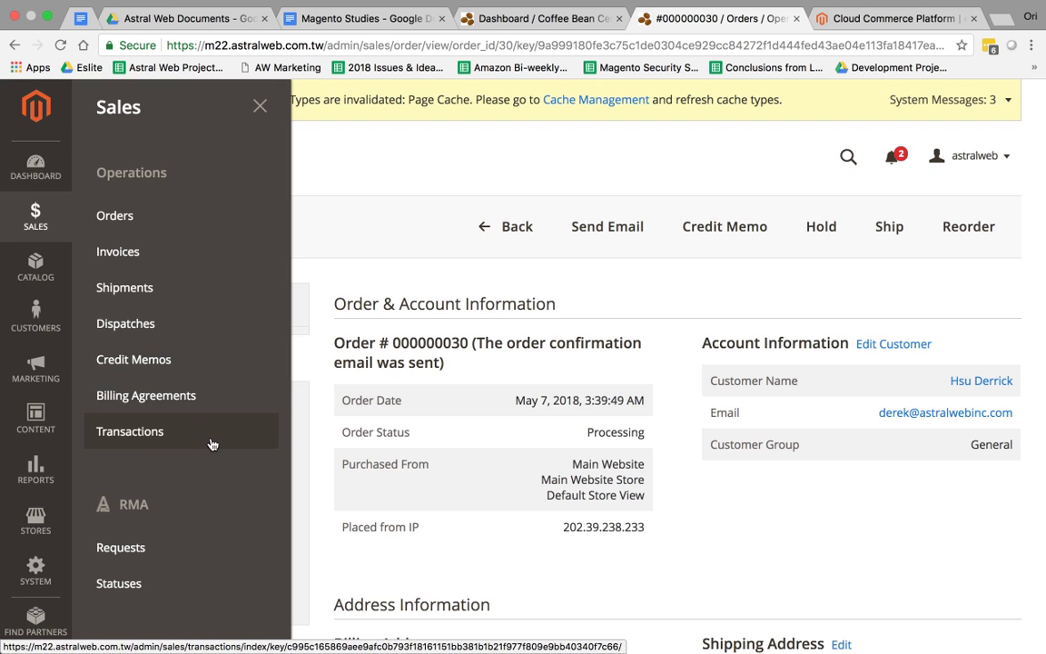
click(55, 273)
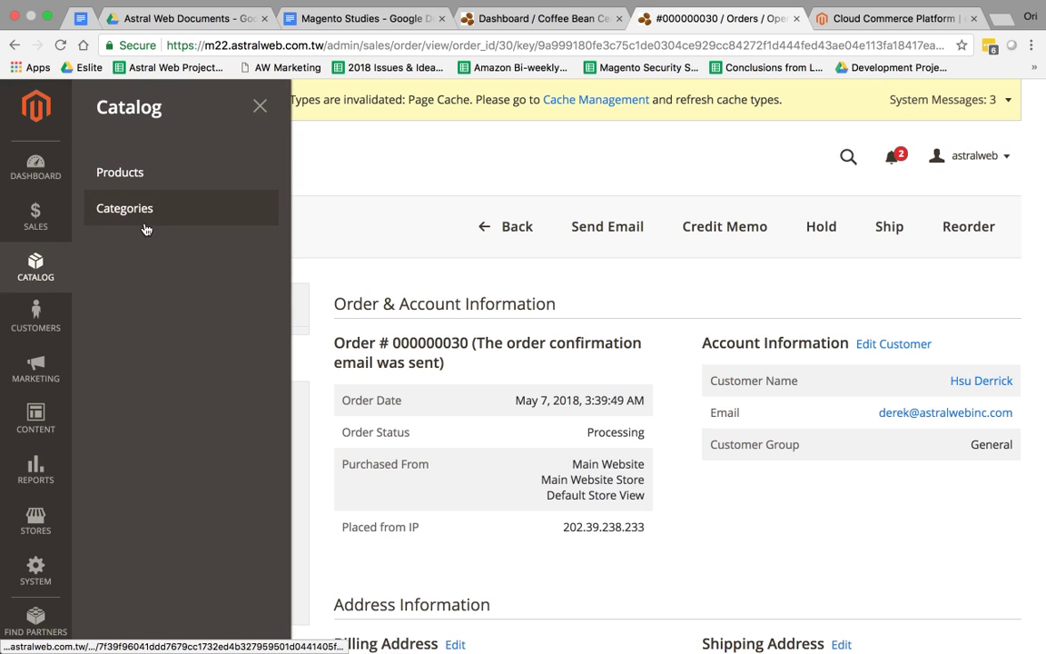
- Open Catalog > Categories and scroll through the hottest root category's settings and tree
click(146, 229)
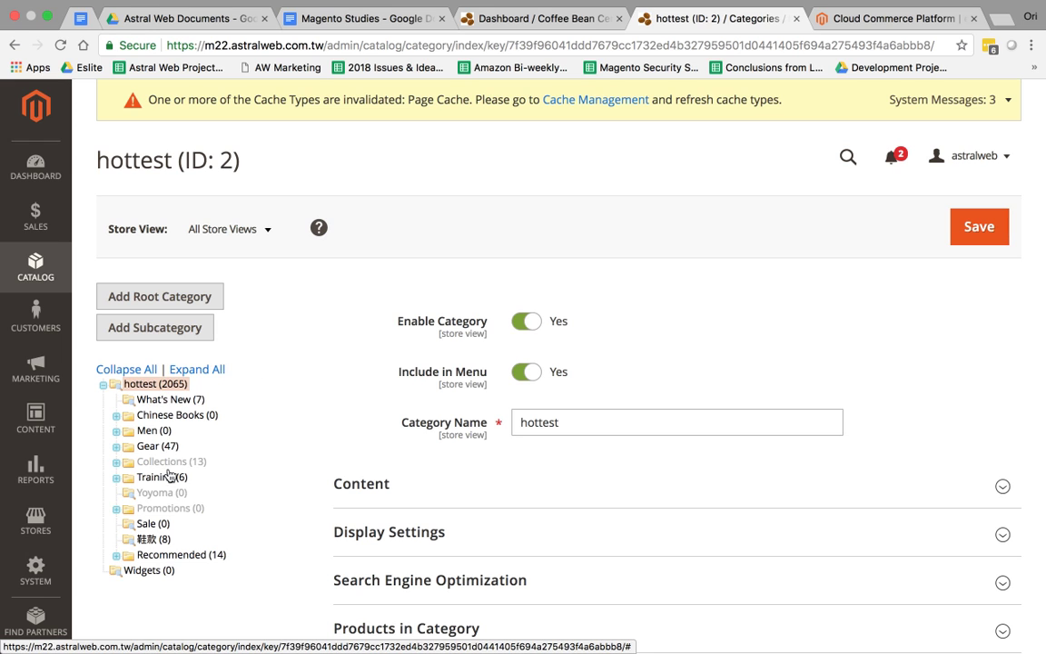
scroll(665, 378, down, 5)
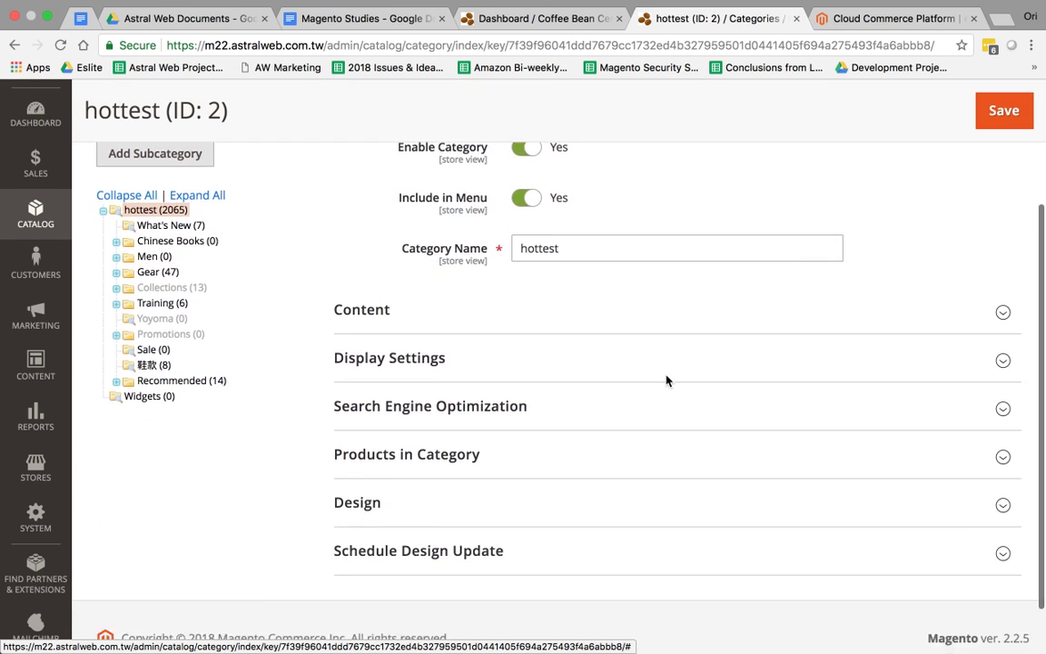
scroll(668, 381, up, 3)
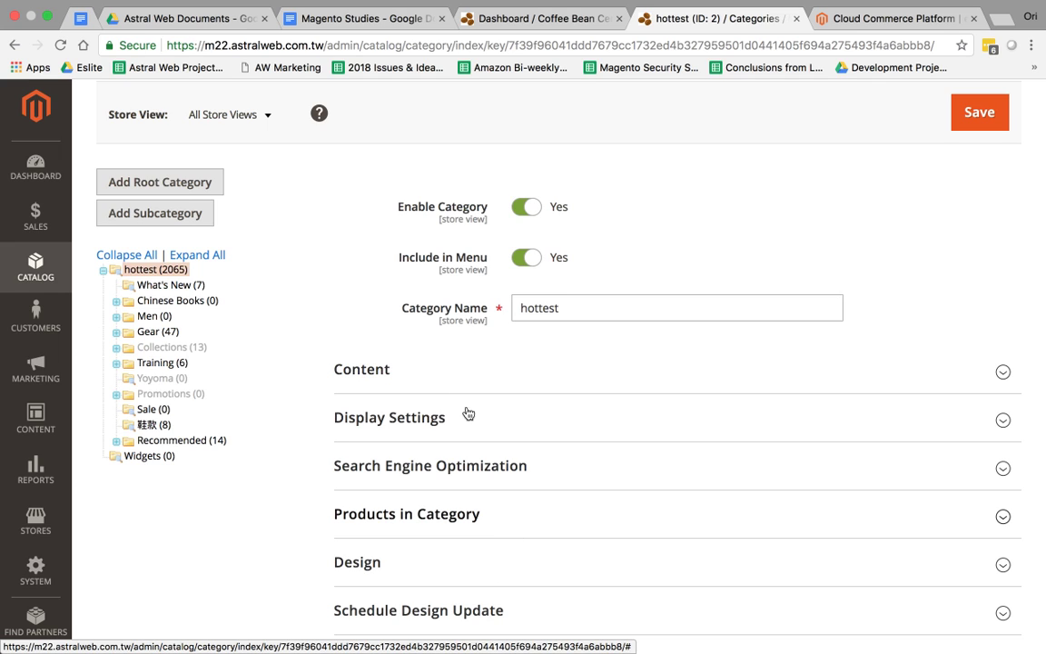
scroll(454, 392, up, 3)
- Open Catalog > Products and preview the Add Product type list, then close it
click(35, 268)
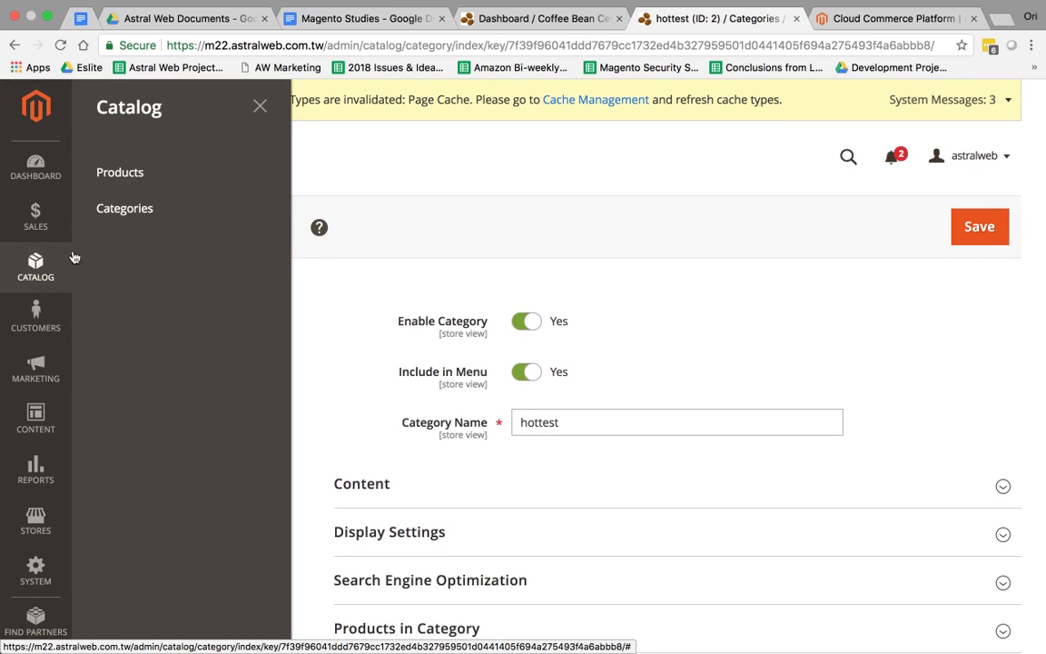
click(175, 181)
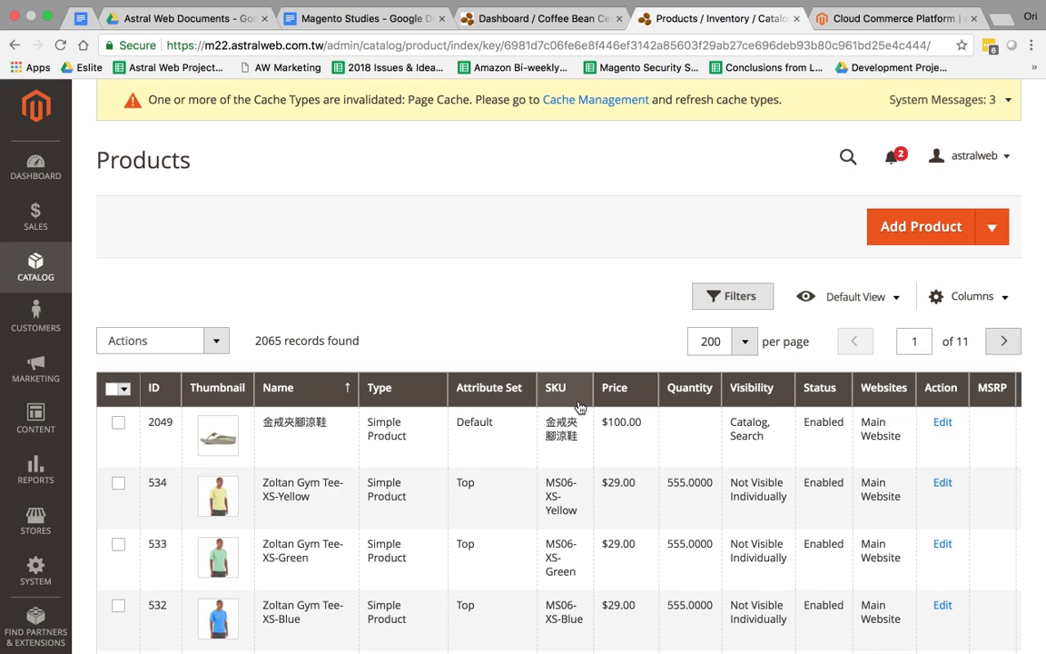
click(1002, 232)
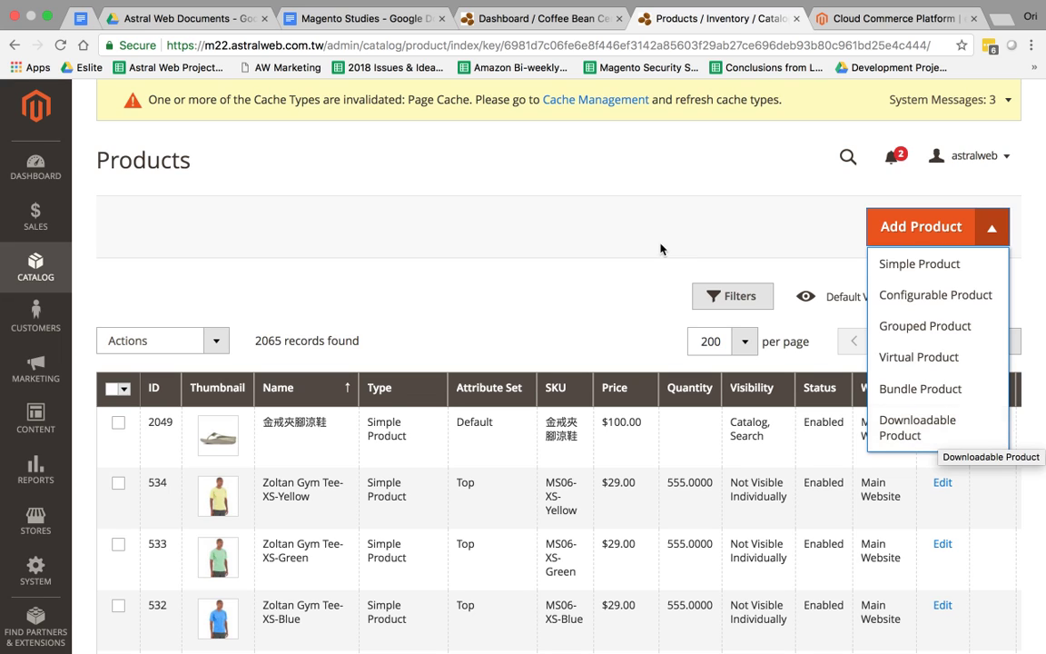
click(532, 234)
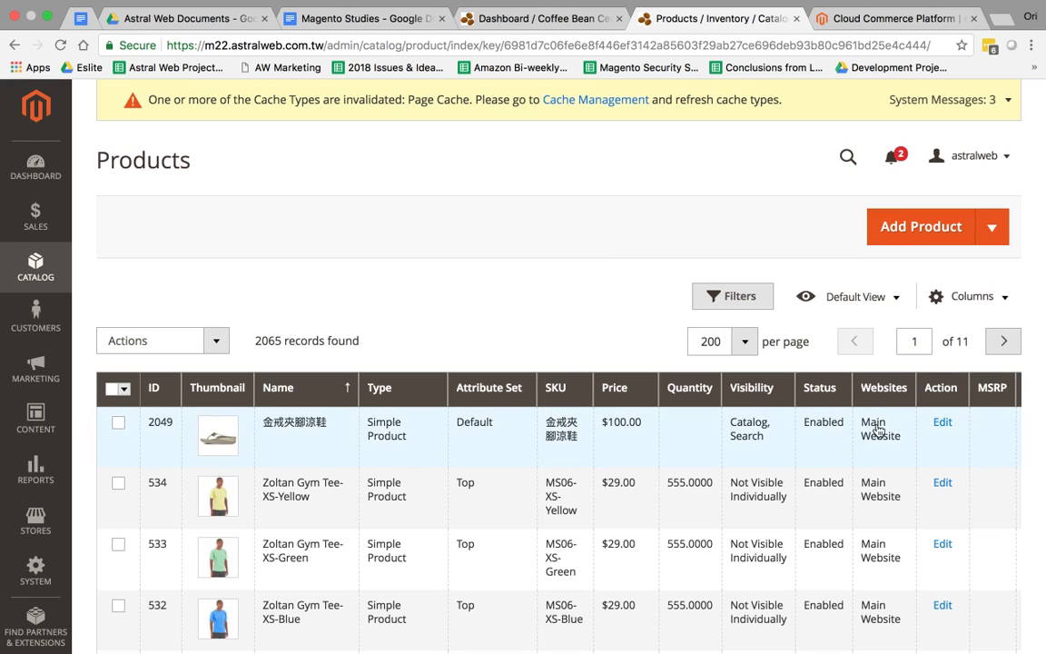
- Open product 2049, the sandal, and scroll to its stock, dimensions, weight and category fields
click(942, 422)
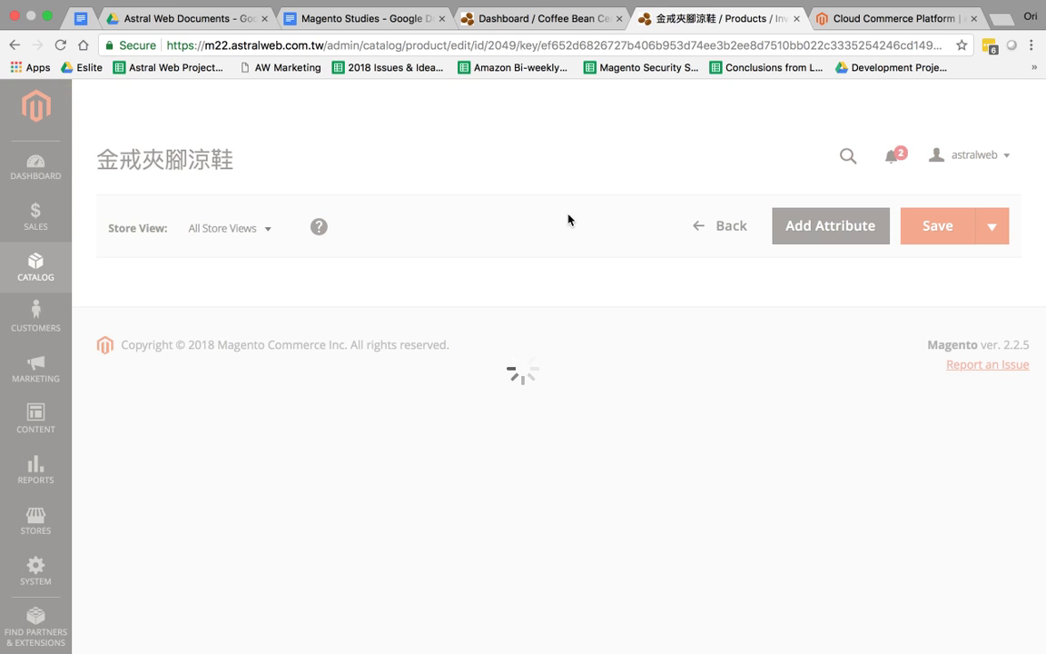
scroll(576, 309, down, 10)
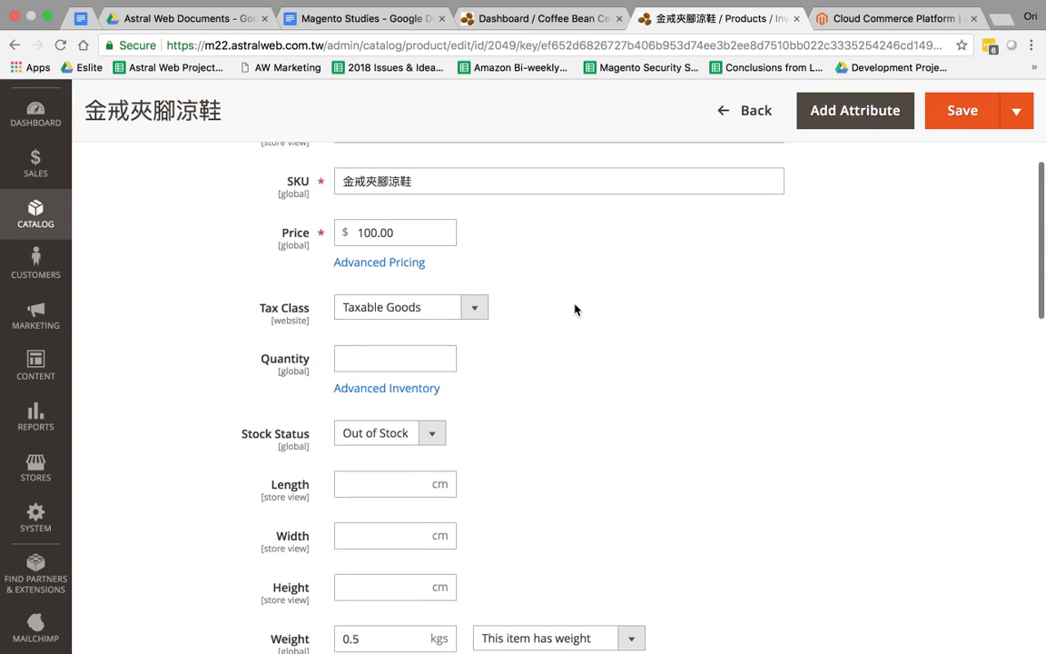
scroll(574, 310, down, 2)
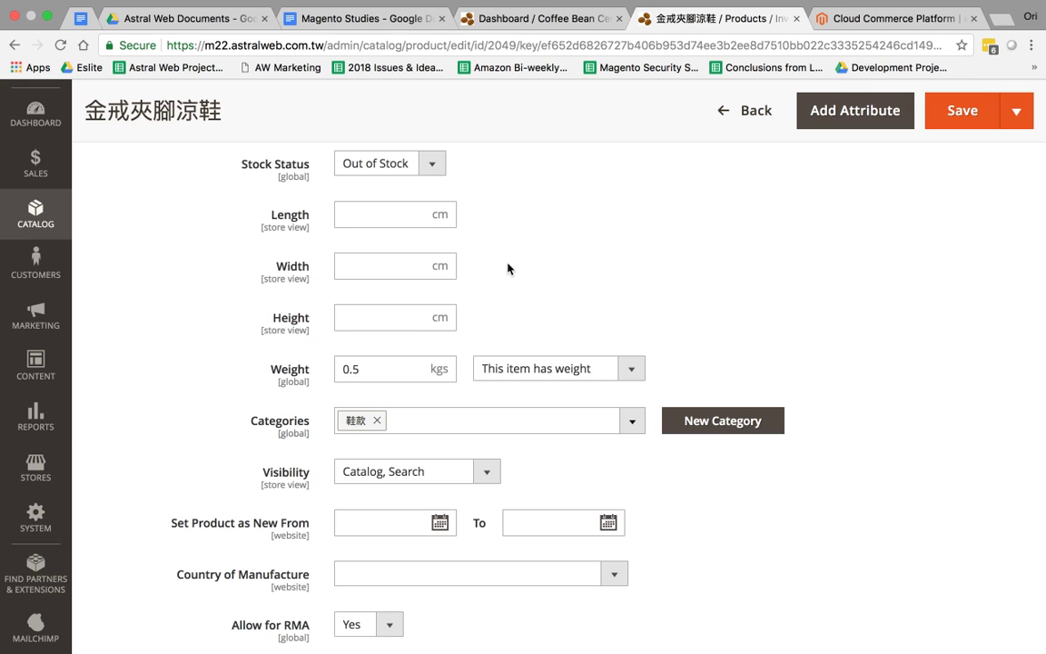
click(37, 262)
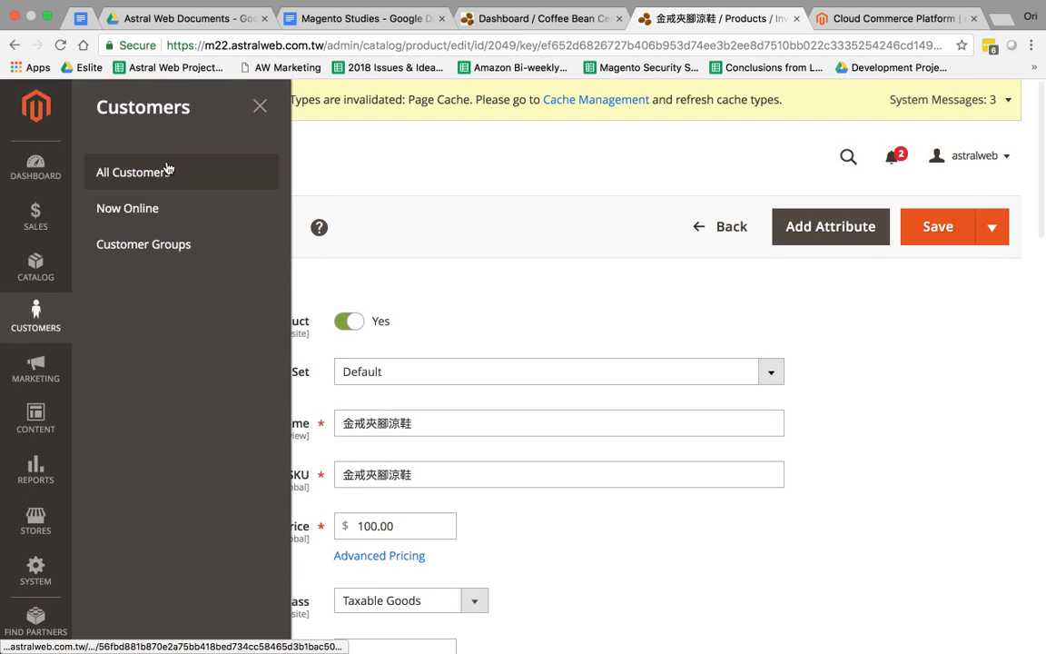
click(168, 171)
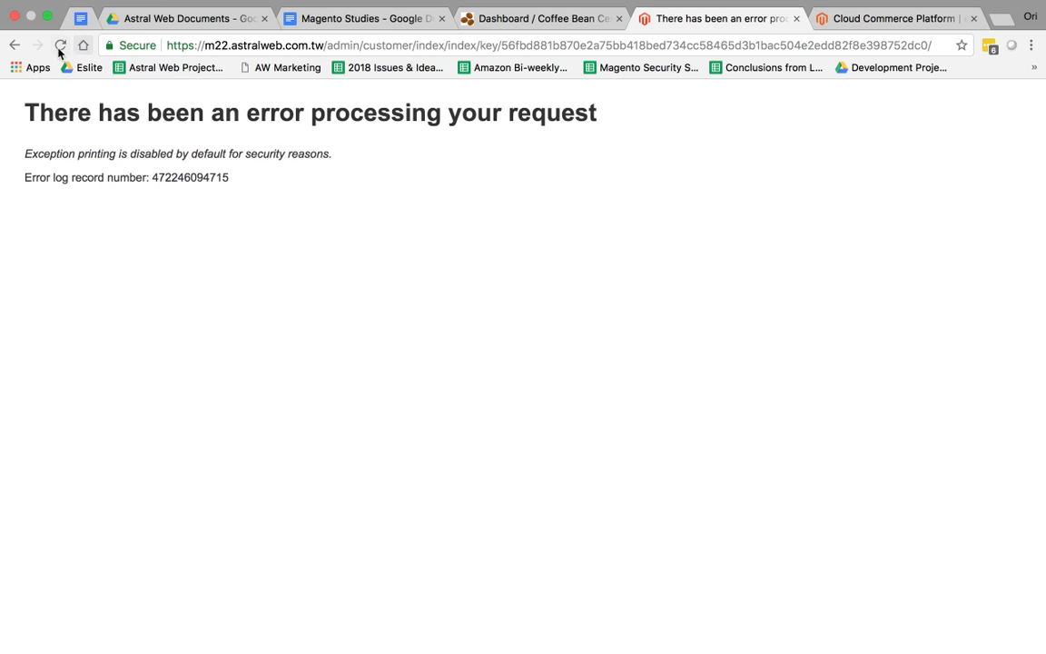
click(15, 45)
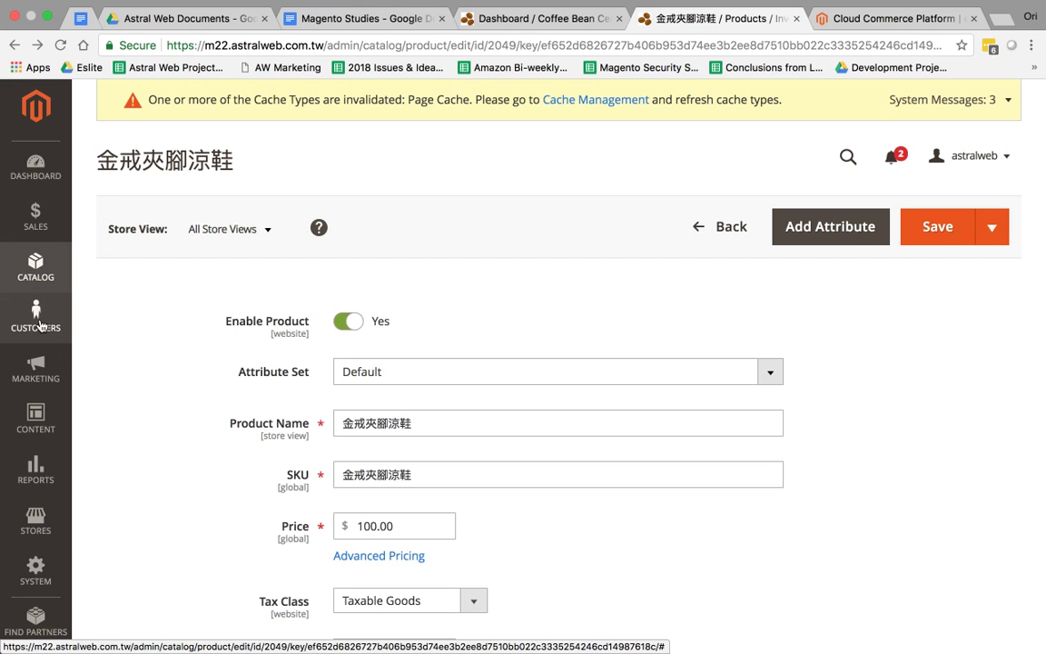
- Open the Marketing flyout listing Promotions, Communications, SEO & Search and User Content
click(67, 375)
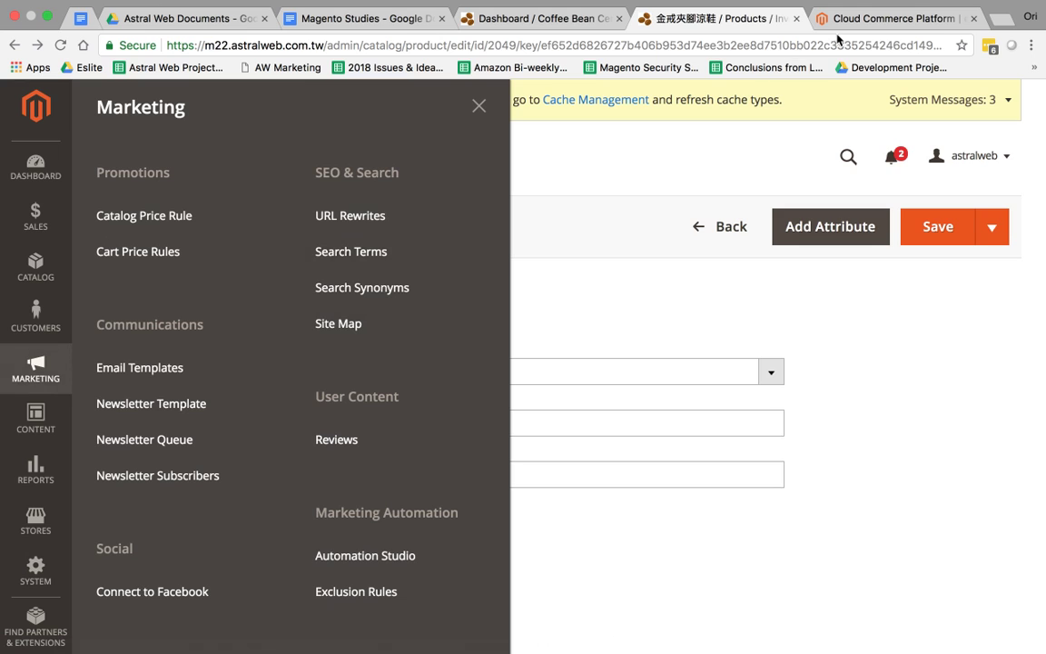
- Load the Coffee Bean Central storefront home page in the Dashboard tab, then return to the sandal product tab
click(560, 21)
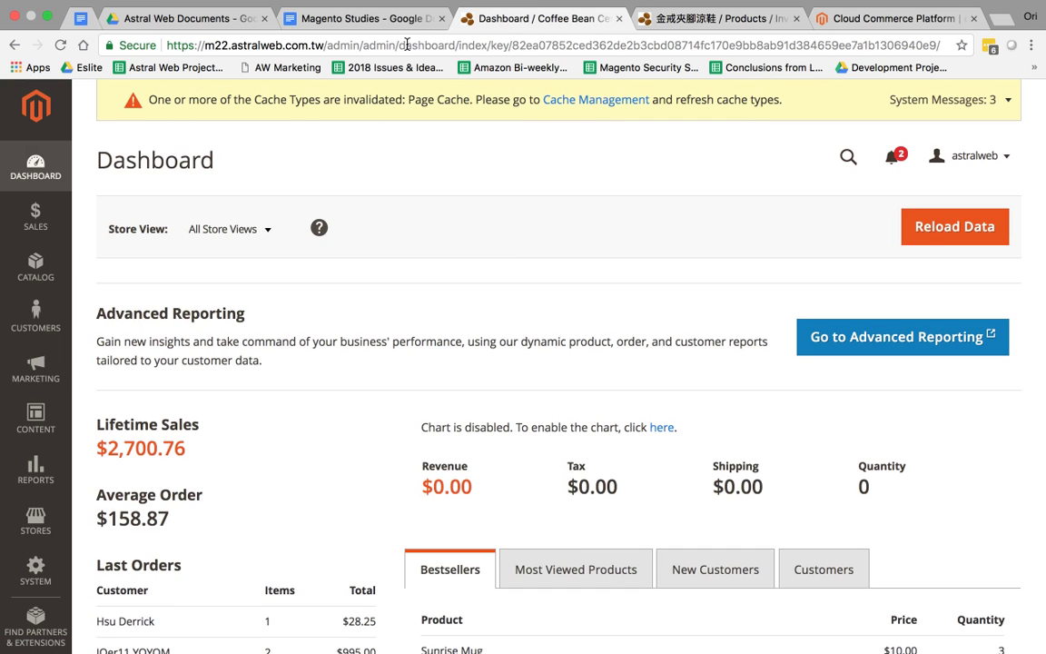
drag(325, 45, 944, 44)
key(BackSpace)
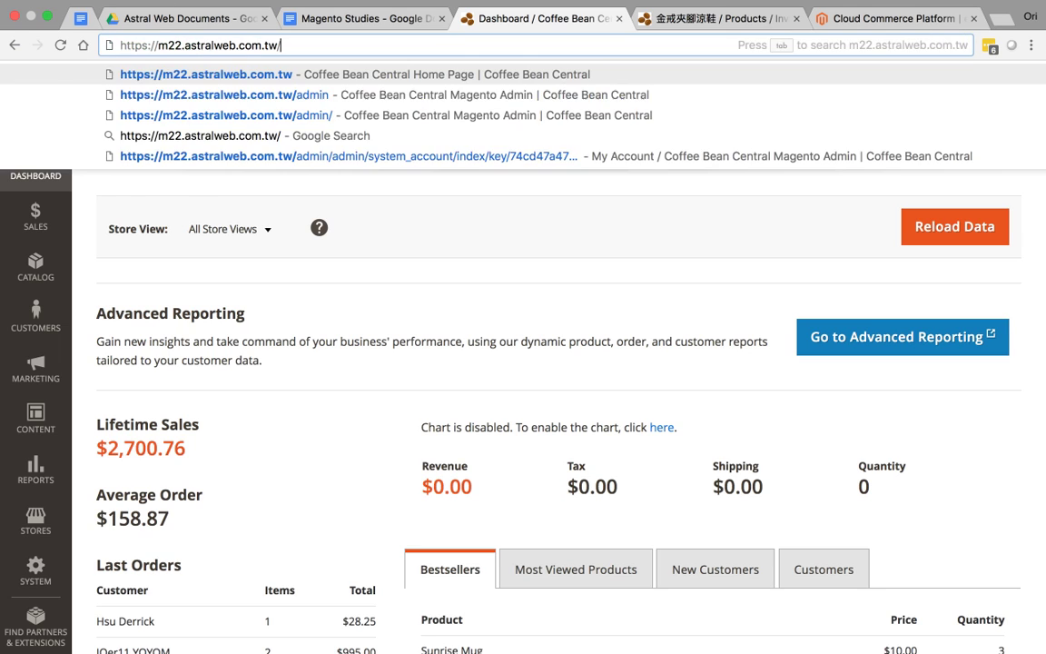
key(Return)
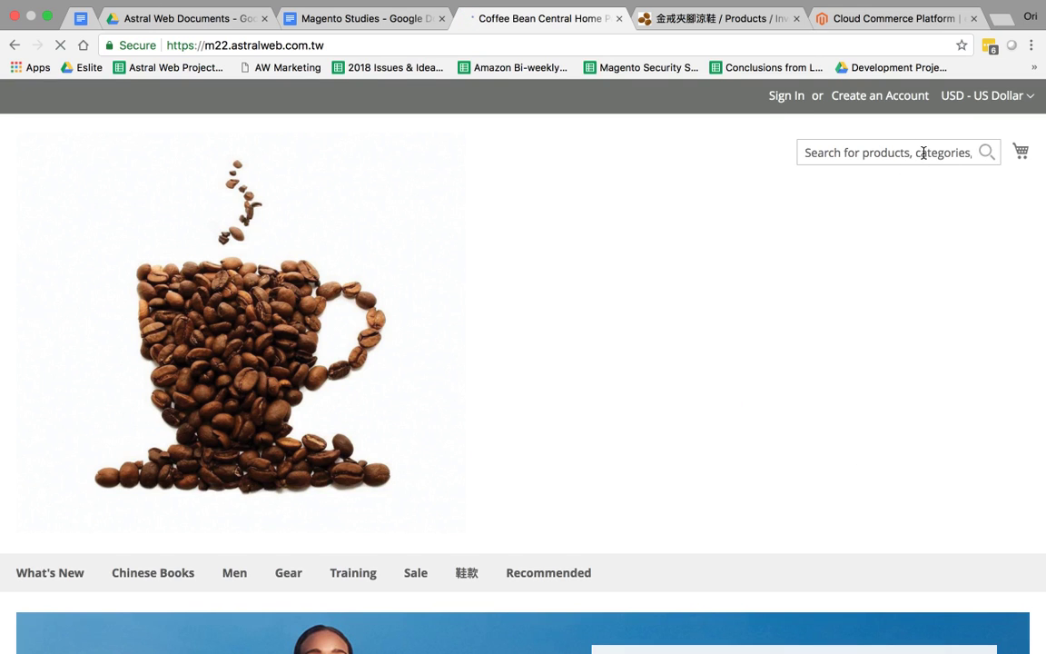
click(761, 22)
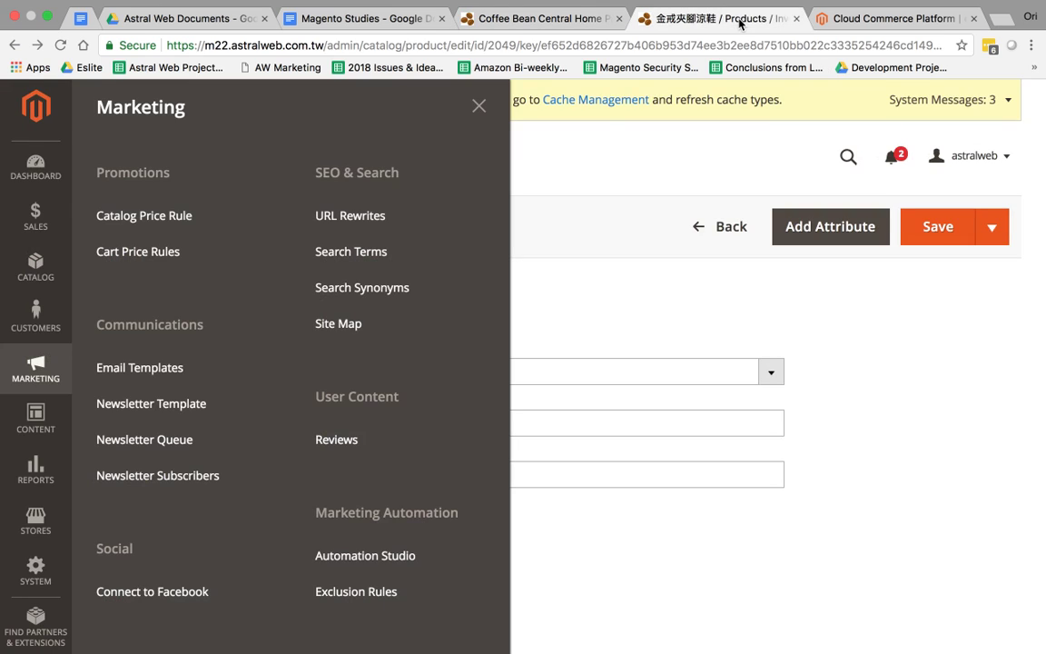
- Dismiss the Marketing menu and show the Content menu with Pages, Blocks, Widgets and Themes
click(581, 173)
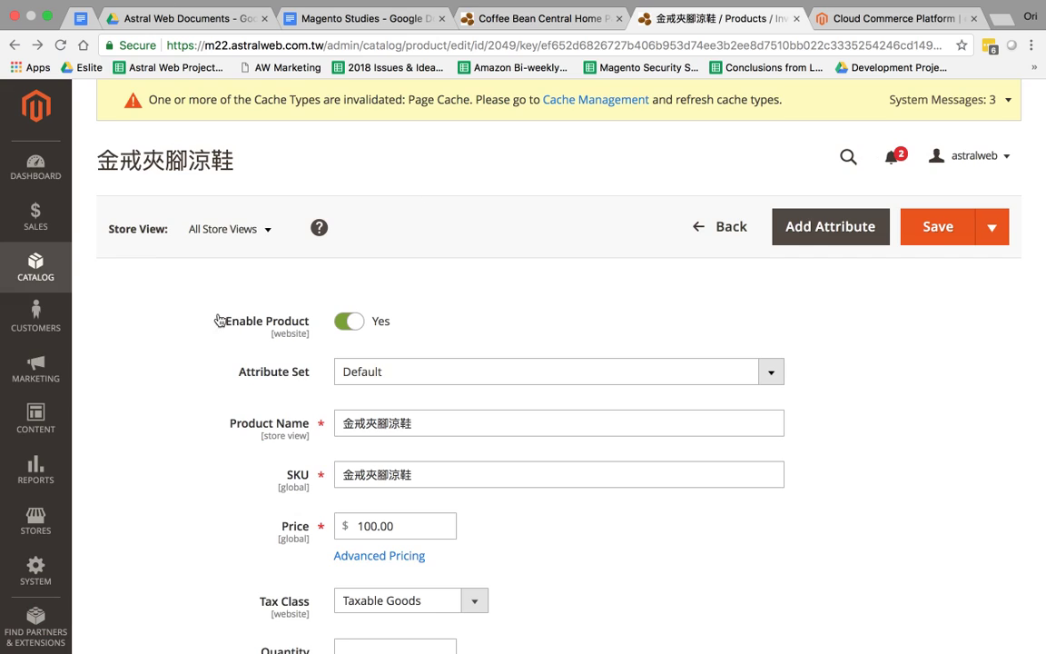
click(36, 420)
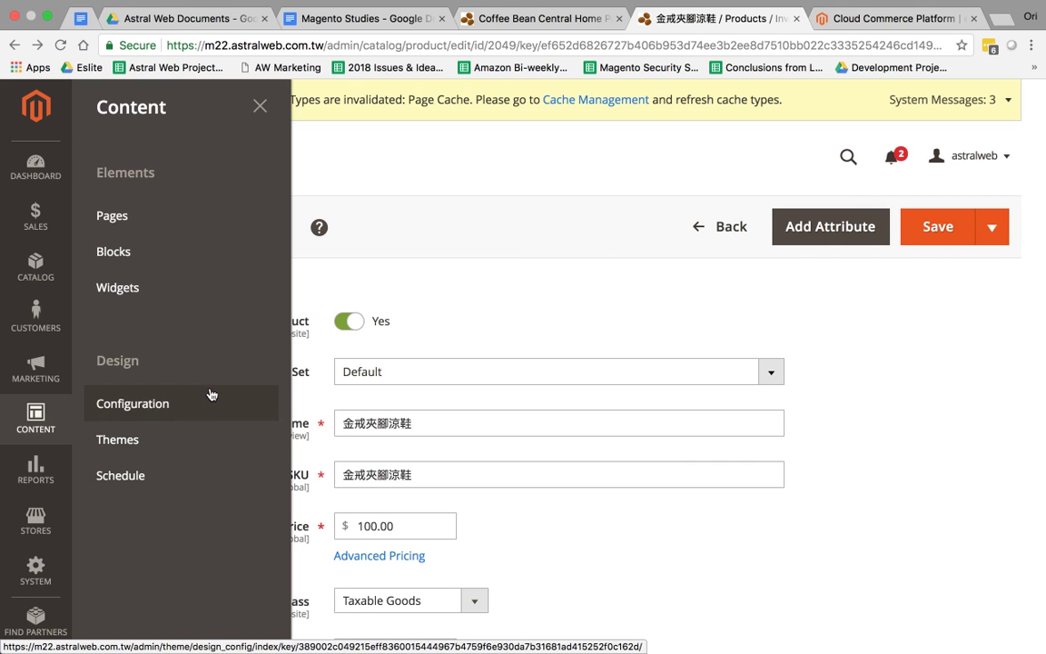
- Review the Reports menu's marketing, sales, customer and product reports, then close it
click(35, 470)
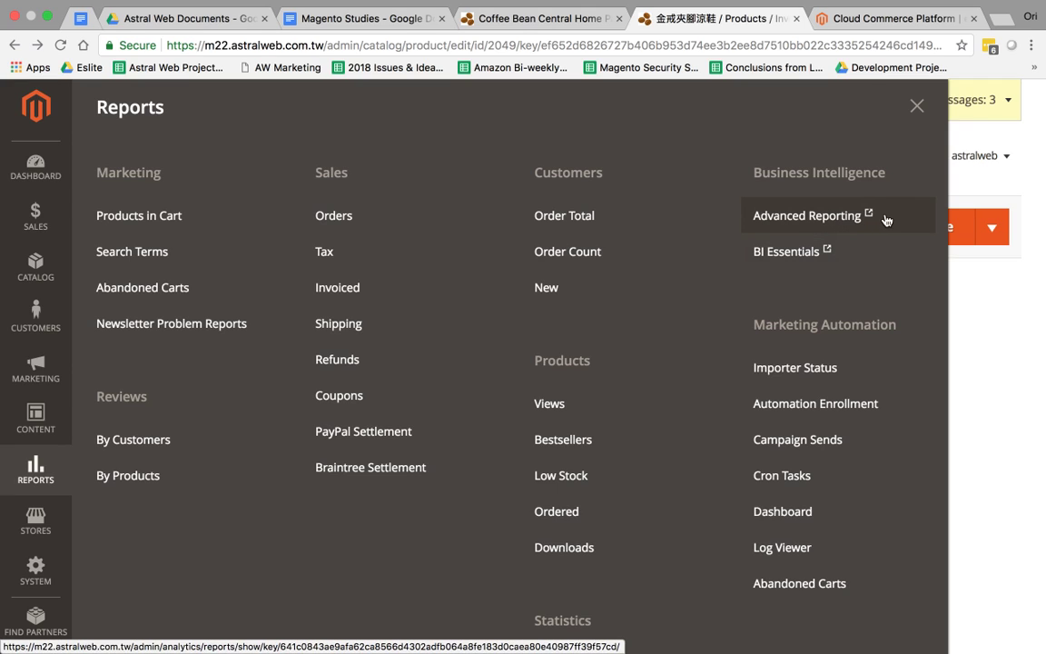
click(916, 106)
- Go to Stores > Settings > Configuration, showing General country options with Default Country Taiwan
click(66, 517)
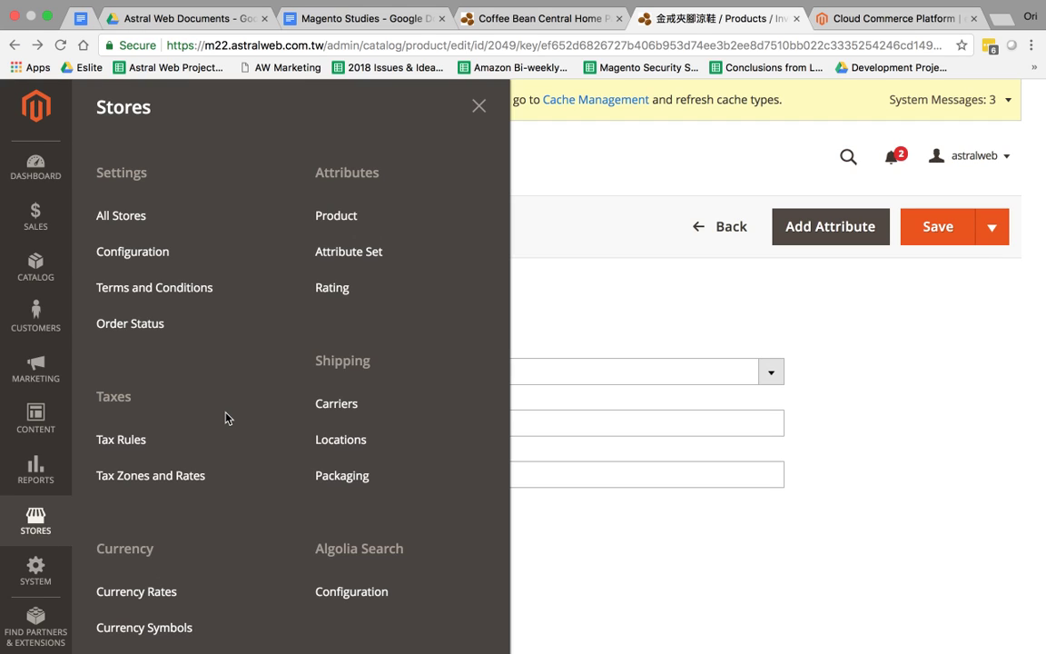
click(192, 251)
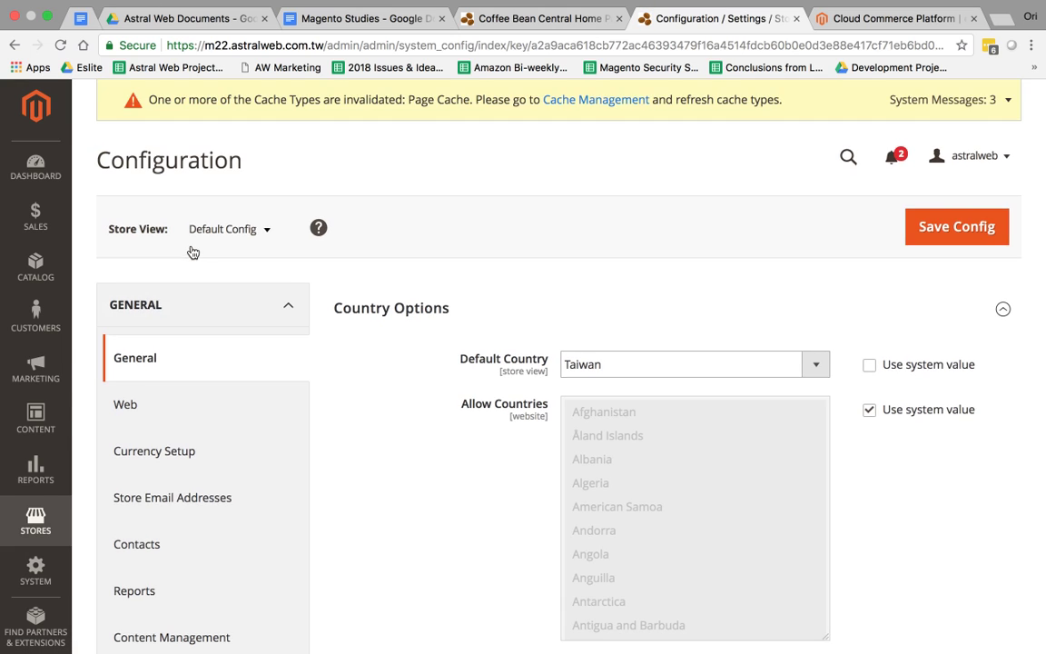
- Collapse the General group to list Catalog, Security, Customers, Sales and other configuration sections
click(285, 304)
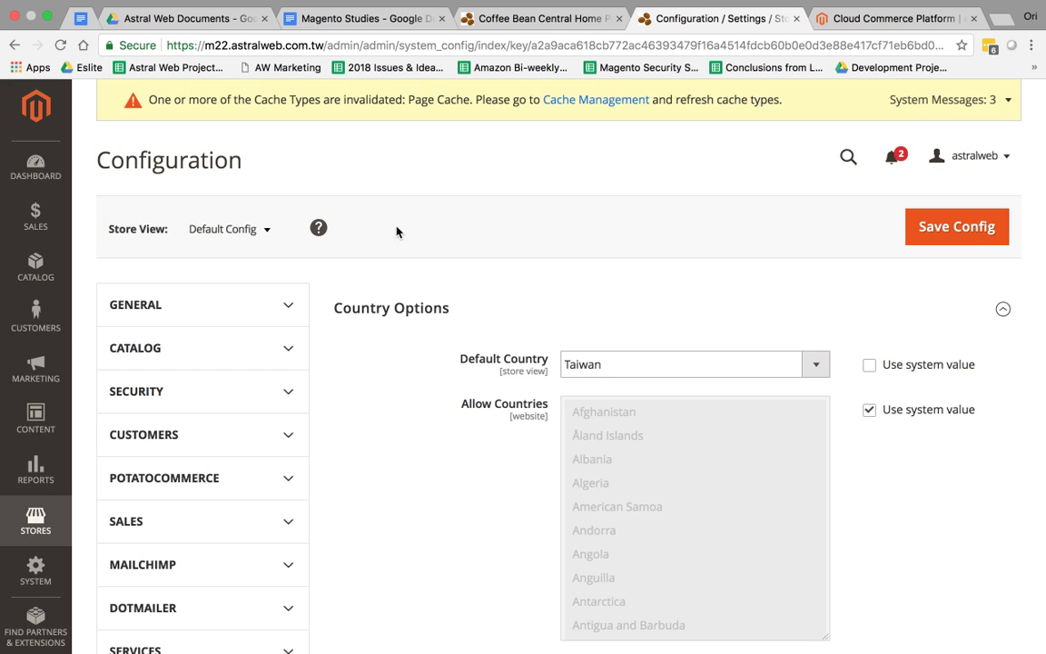
mouse_move(745, 7)
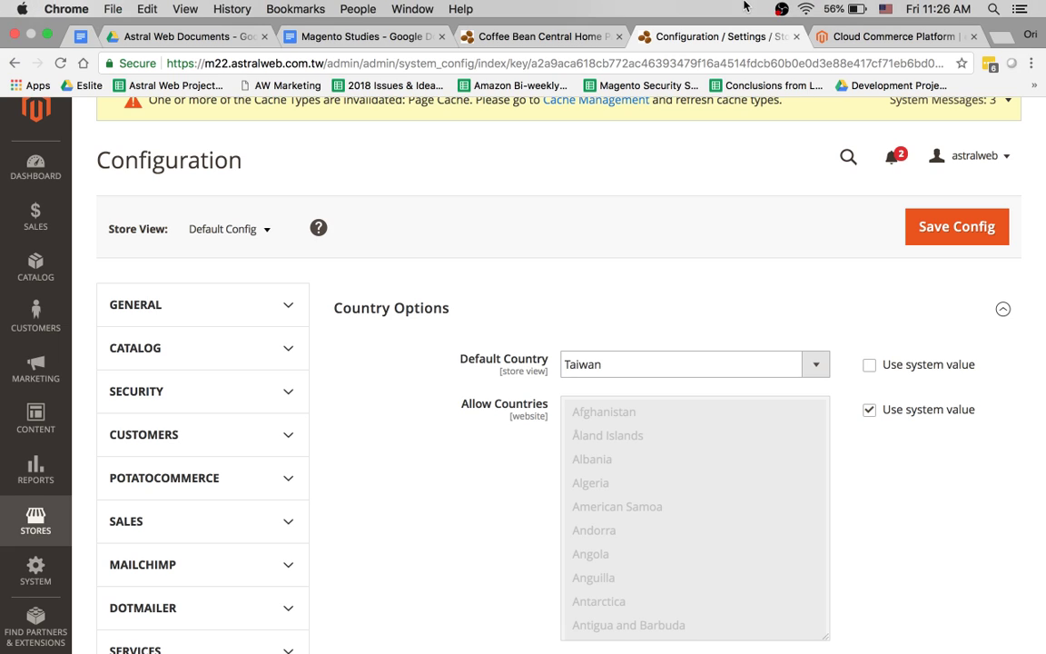